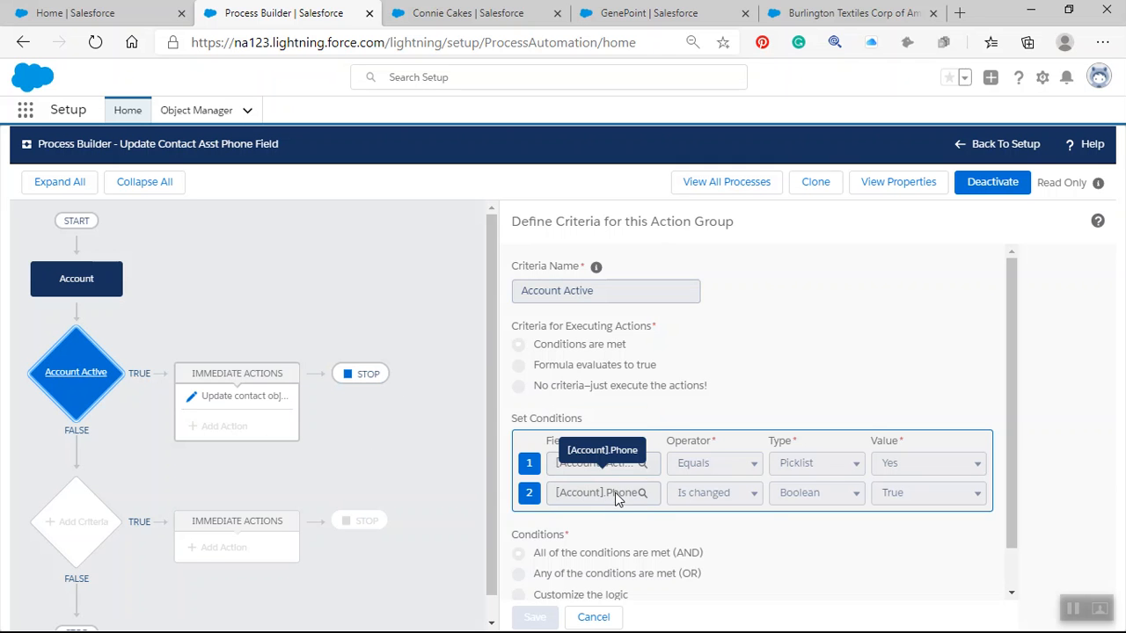
Step: Review the process's contact update action and the phone and Active fields in the Connie Cakes account details
click(226, 398)
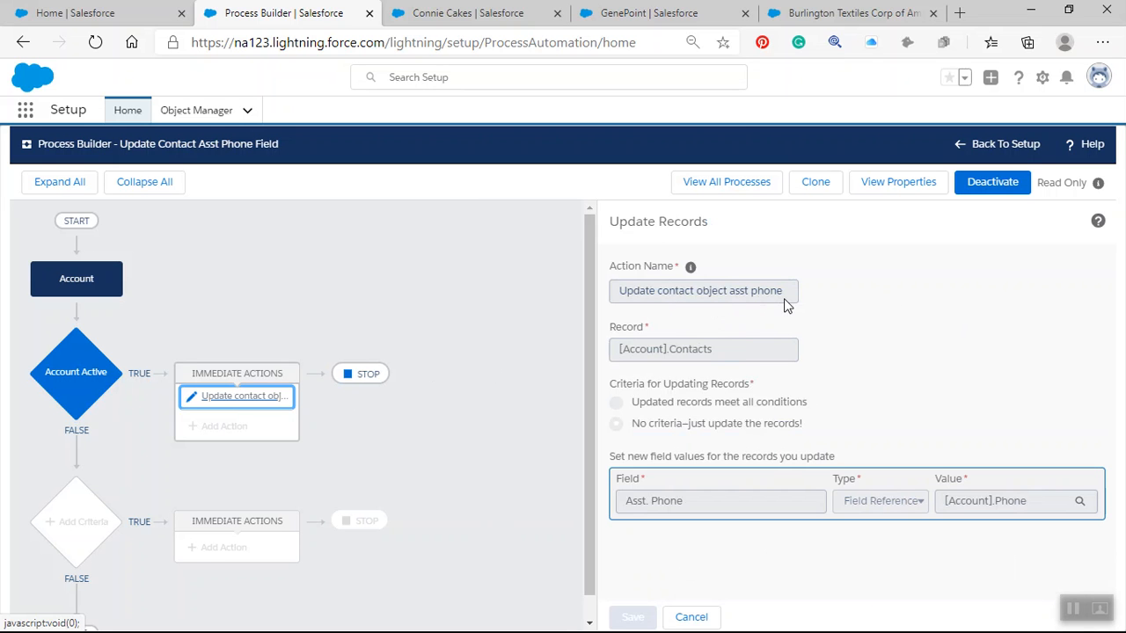
click(454, 15)
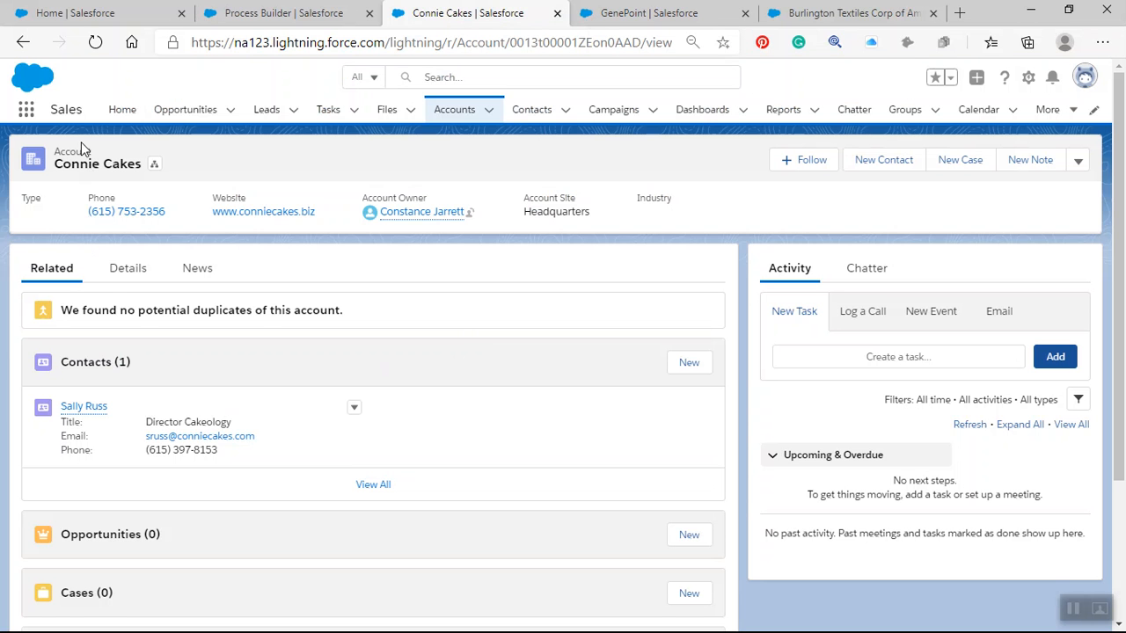
click(127, 272)
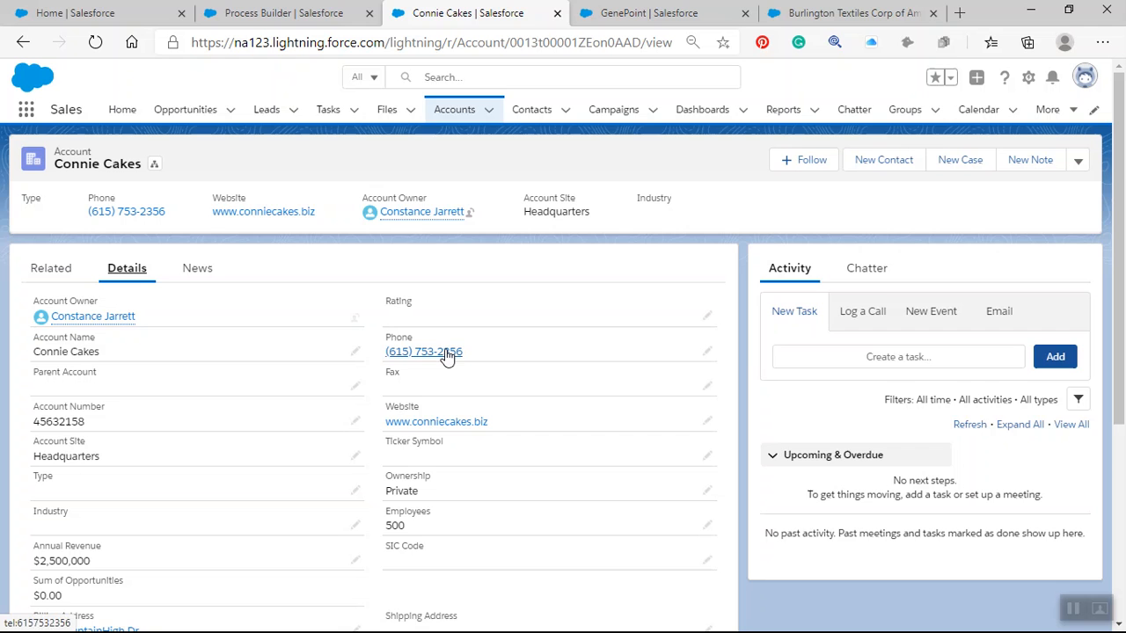
scroll(453, 351, down, 4)
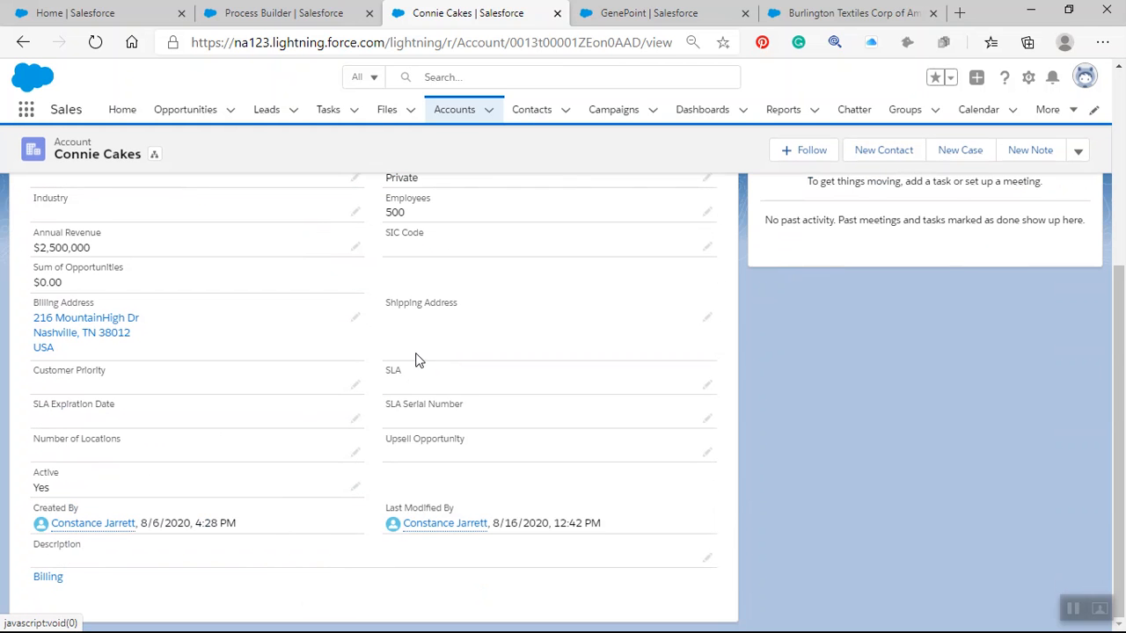
scroll(418, 362, up, 4)
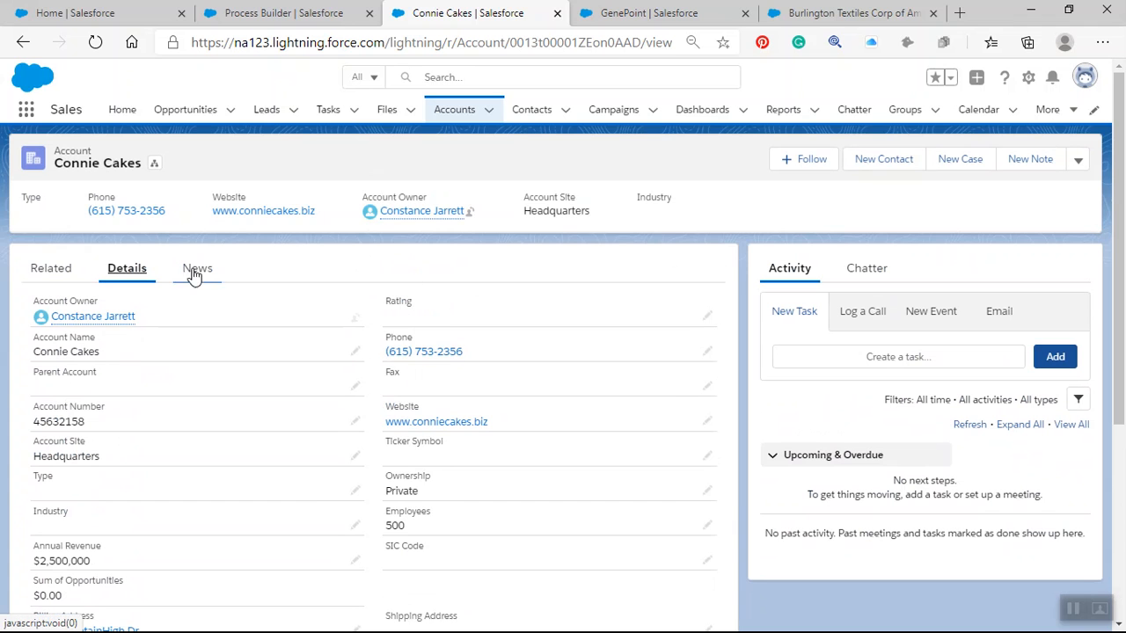
Step: Open the contact related to the Connie Cakes account and check the Asst. Phone field in its details
click(49, 272)
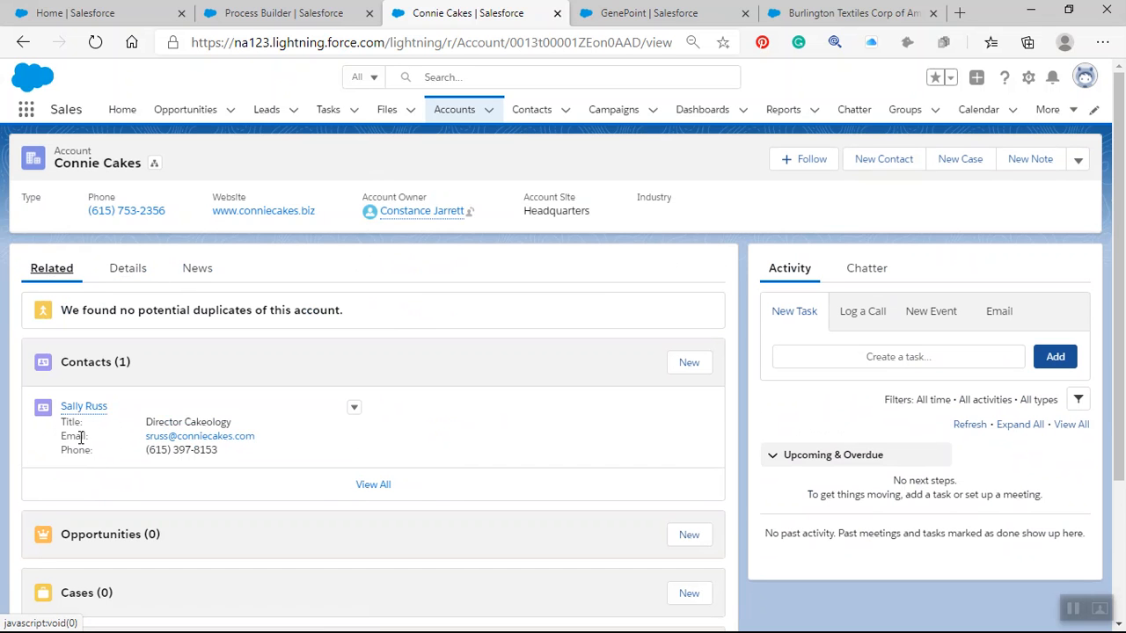
mouse_move(92, 417)
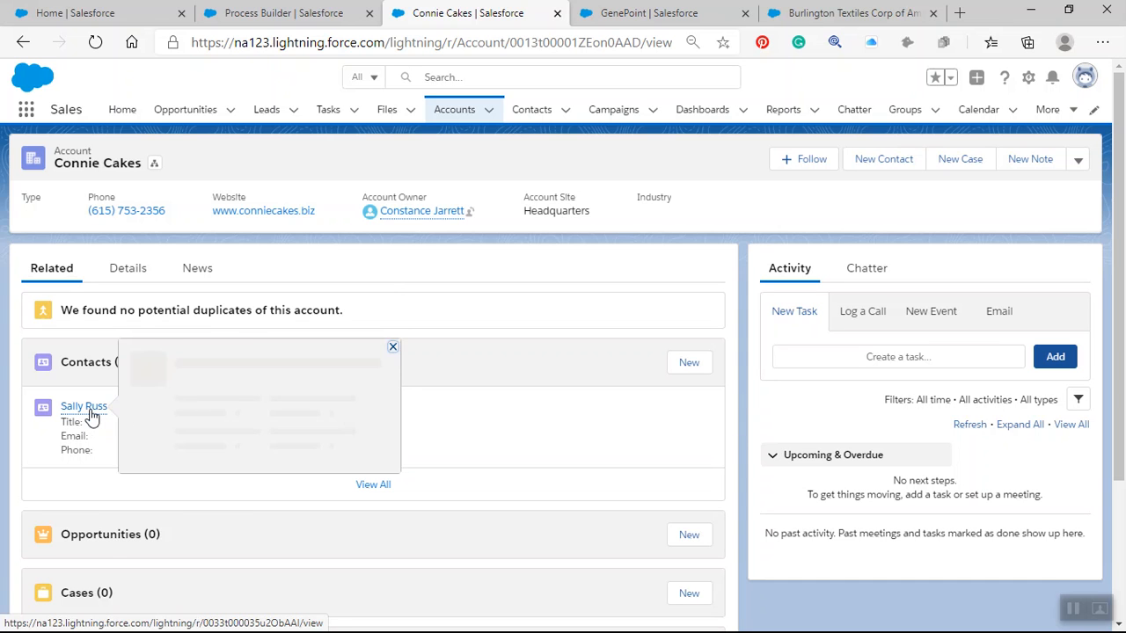
click(85, 406)
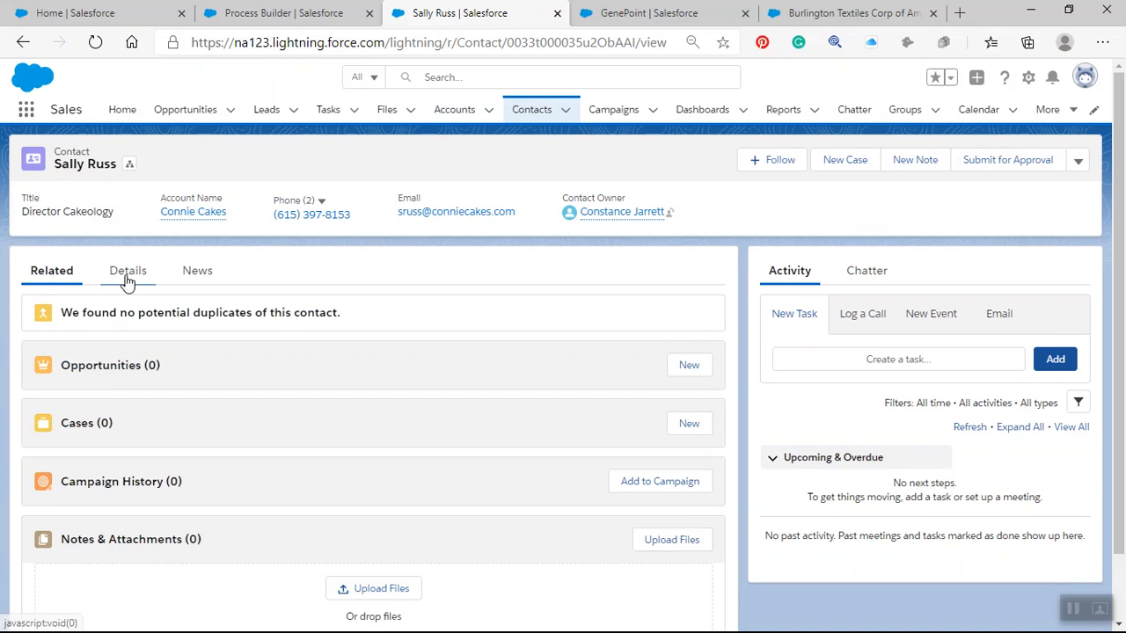
click(127, 276)
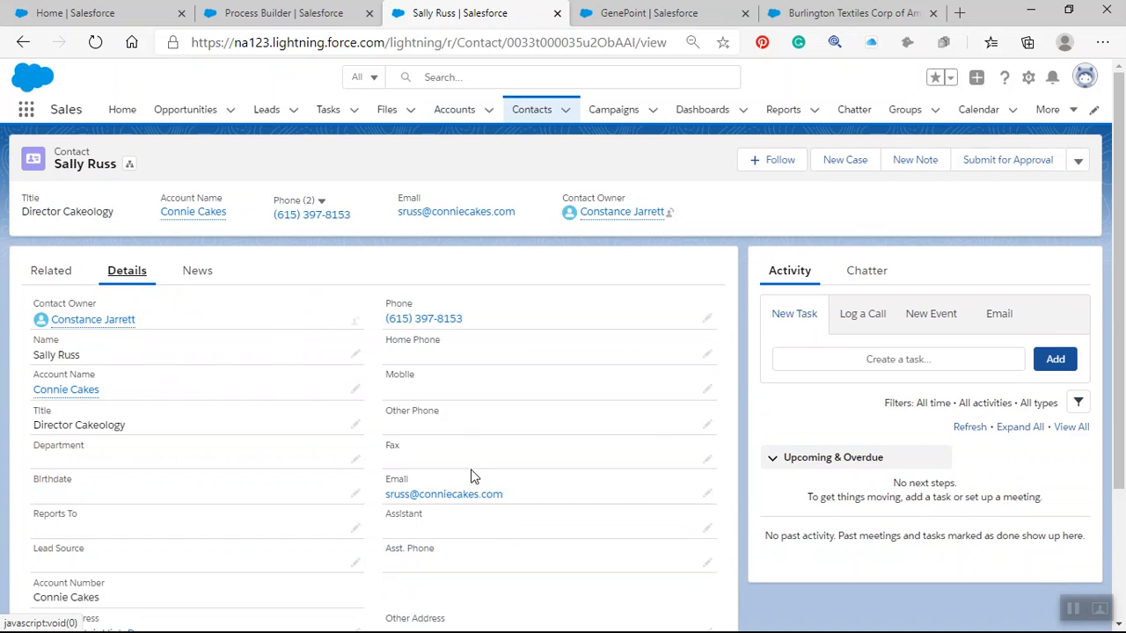
scroll(470, 472, down, 2)
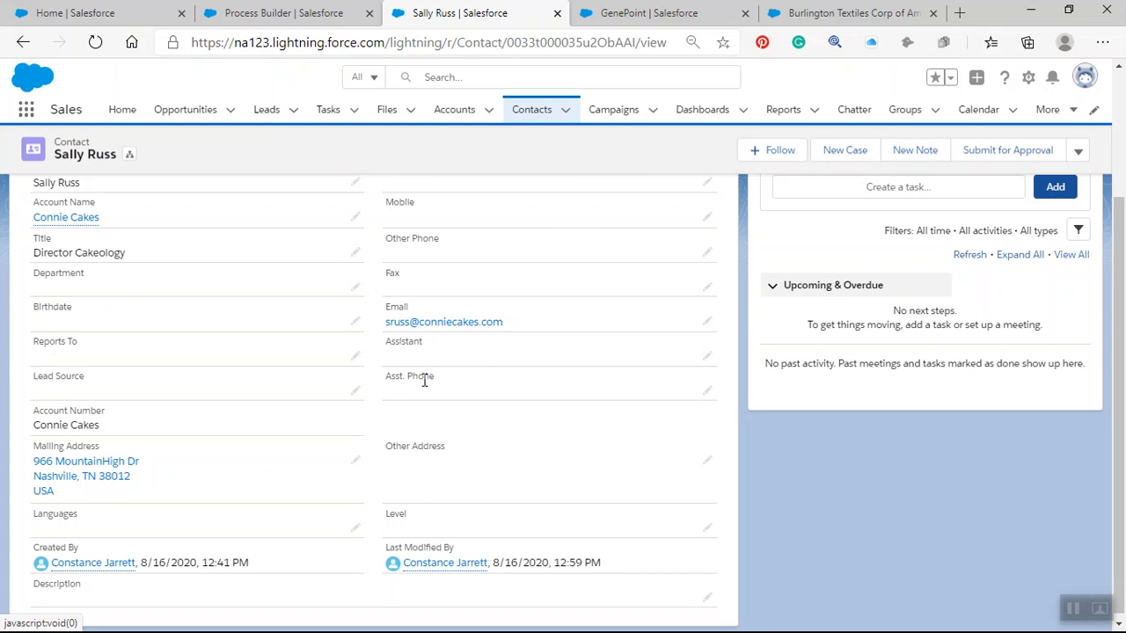
scroll(424, 380, up, 2)
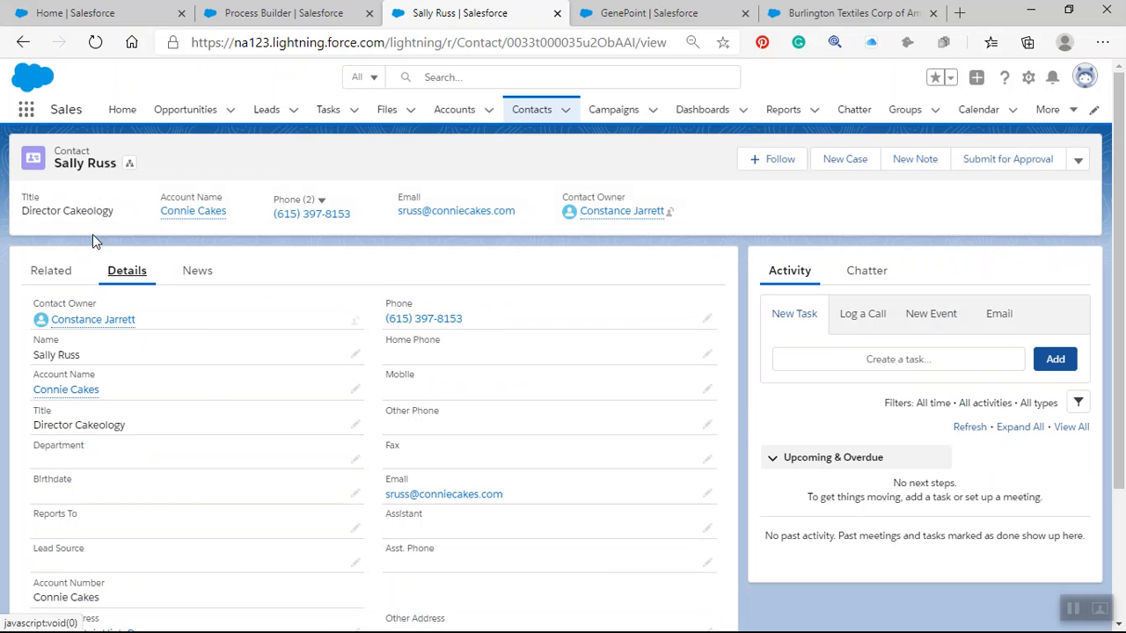
Step: Return to the Connie Cakes account, replace the ending of its phone number, and save the record
click(182, 211)
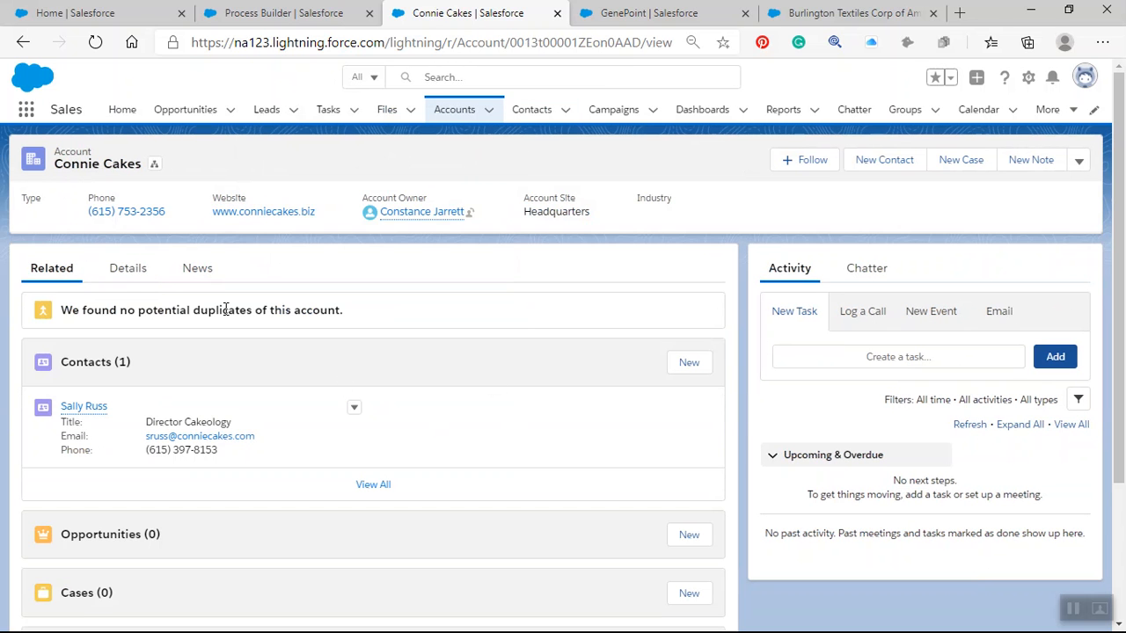
click(128, 269)
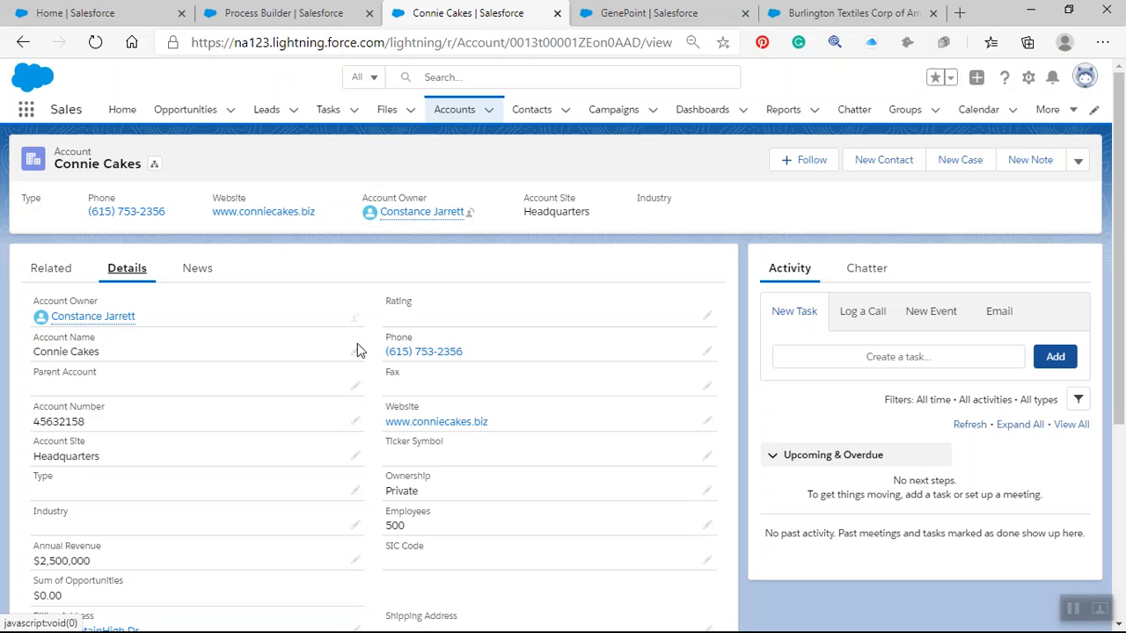
click(708, 354)
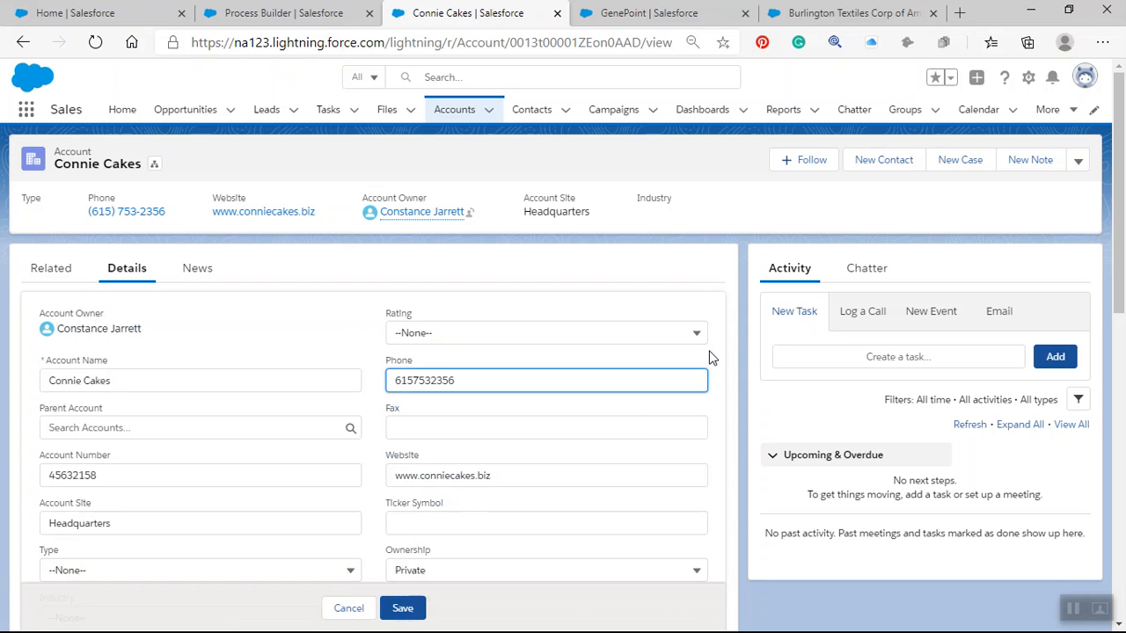
key(BackSpace)
key(BackSpace)
key(BackSpace)
text(950745)
click(403, 608)
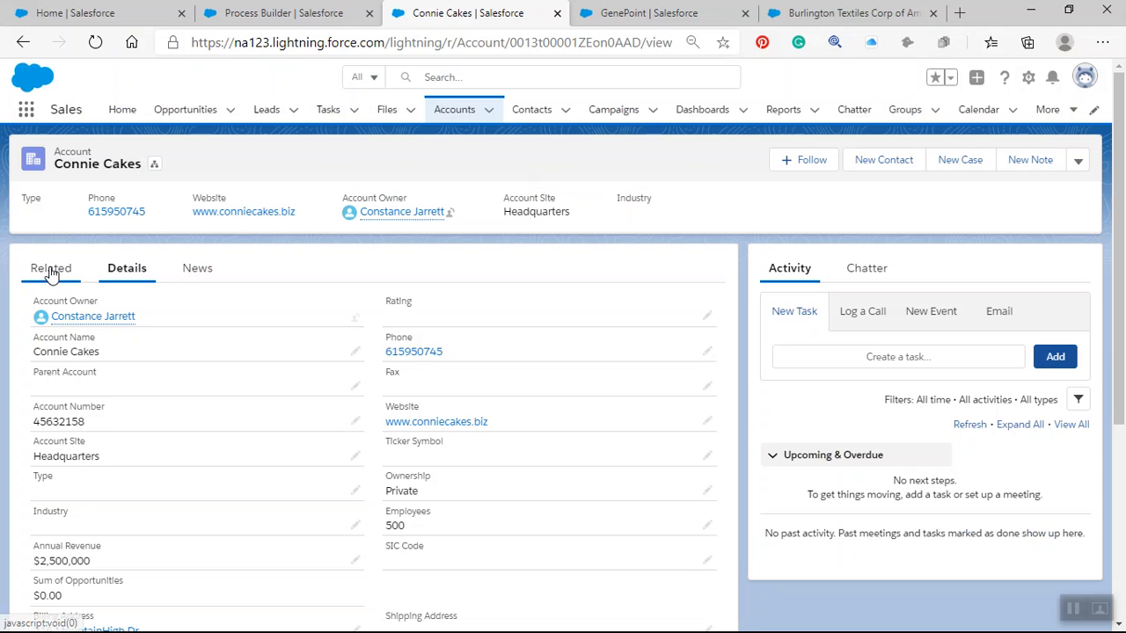
Step: Check the related contact's Asst. Phone field against the new account phone number, and return to the accounts list
click(51, 272)
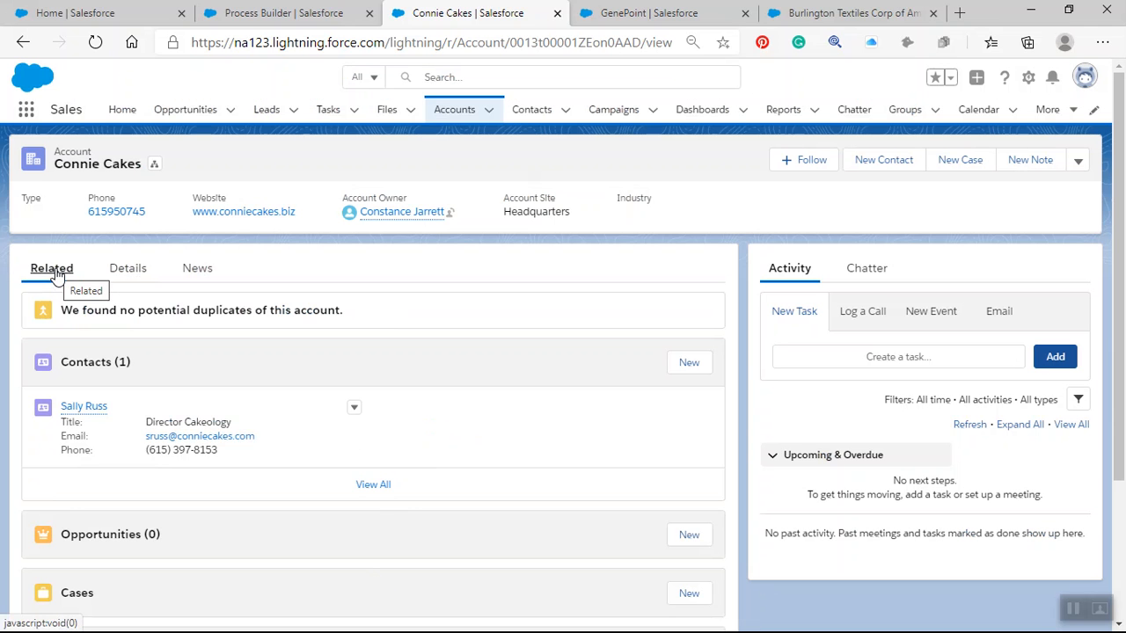
click(95, 413)
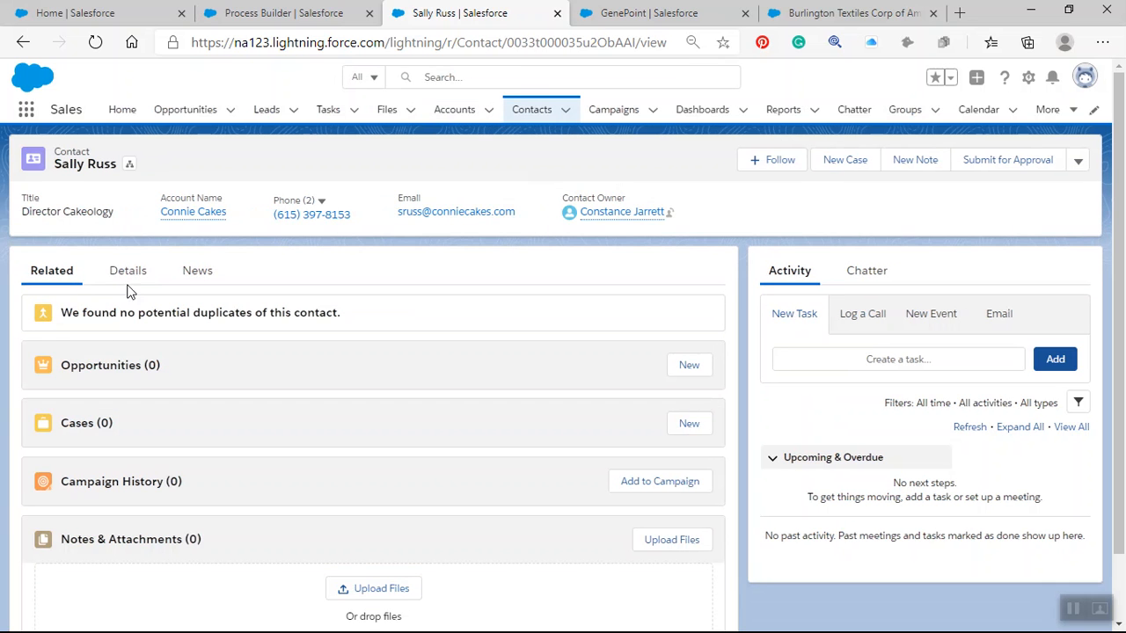
click(129, 280)
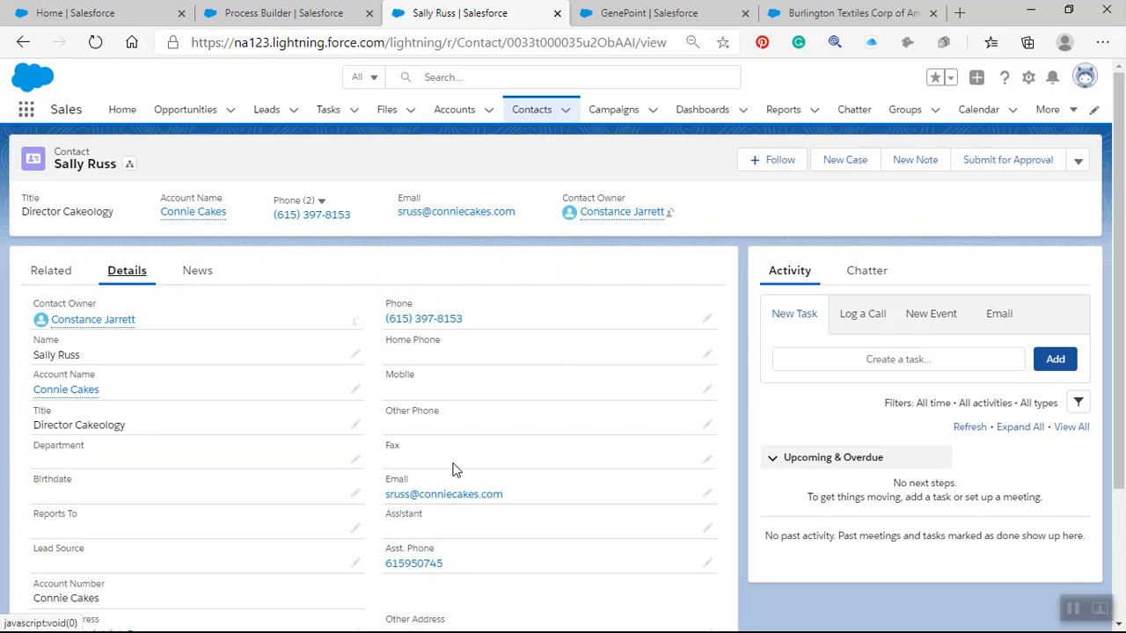
scroll(432, 484, down, 2)
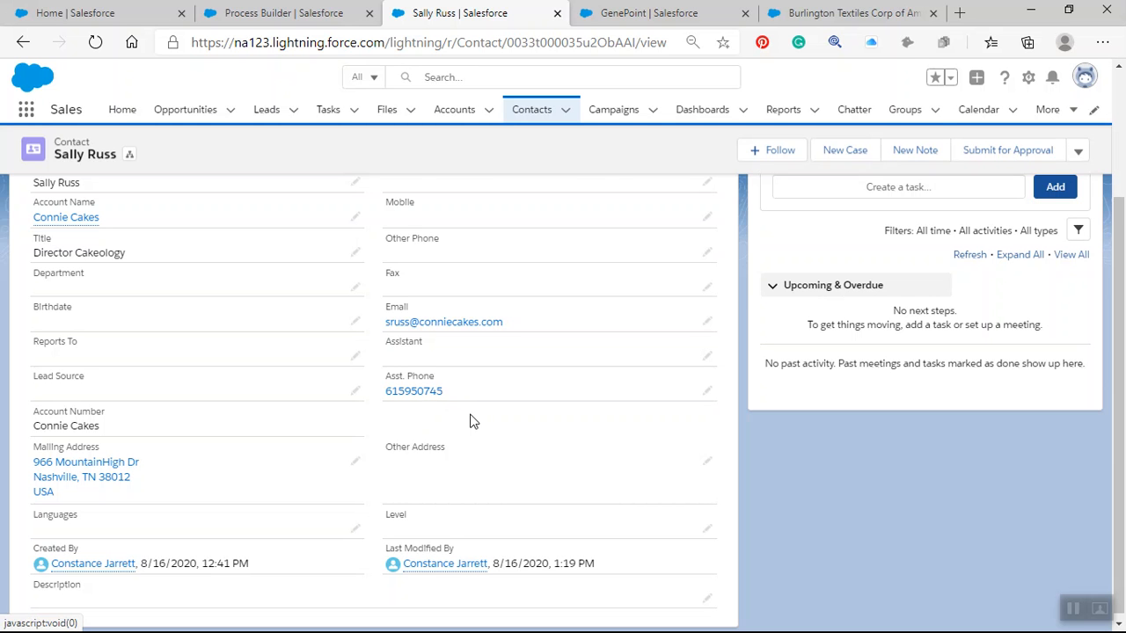
scroll(426, 404, up, 2)
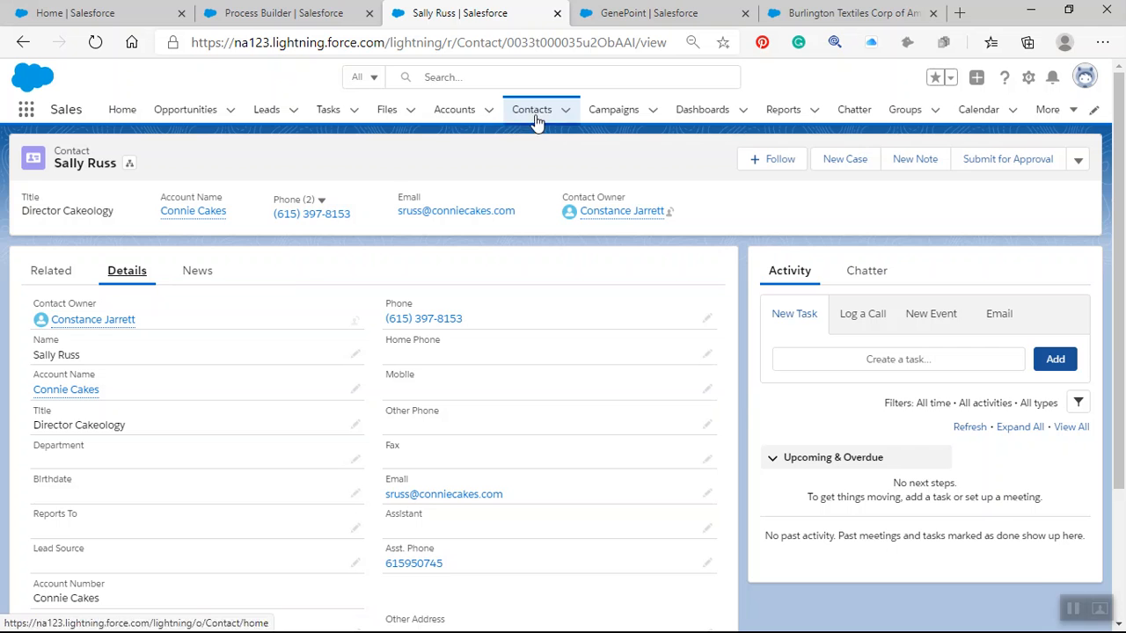
click(454, 115)
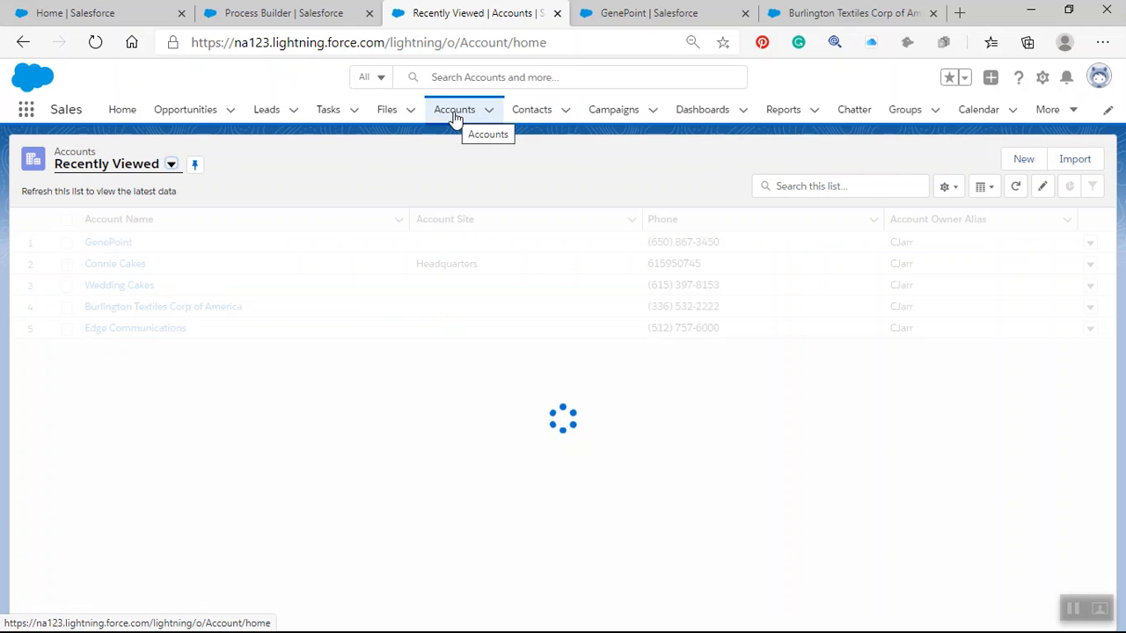
Step: Find Process Builder in Setup and open the Account Active criteria of the Update Contact Asst Phone Field process
click(86, 15)
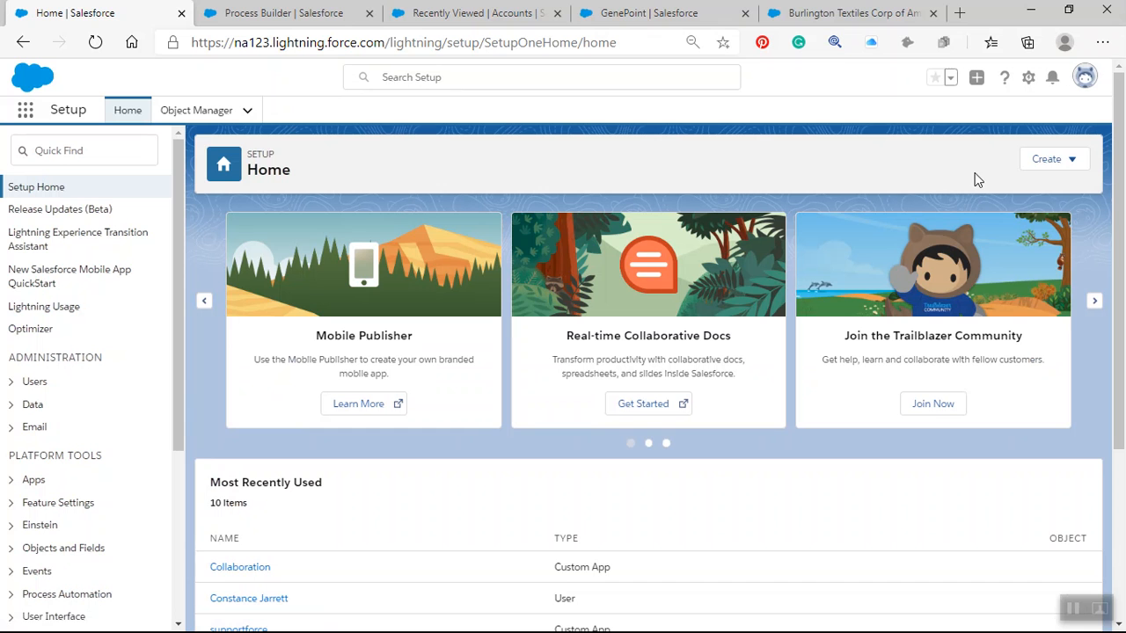
click(65, 153)
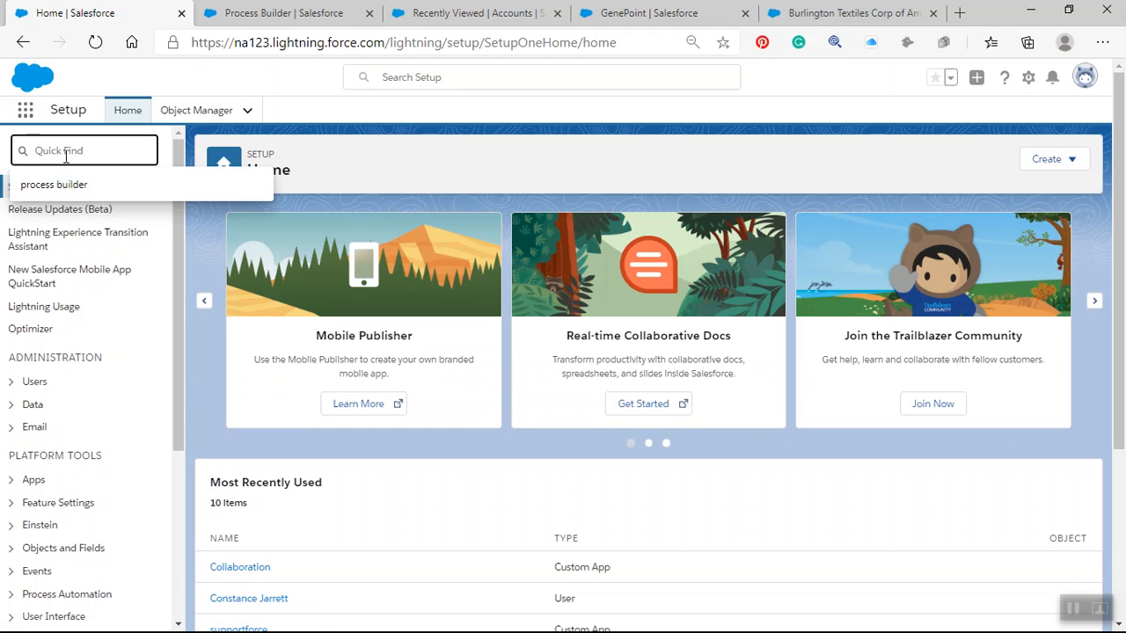
text(p)
click(63, 186)
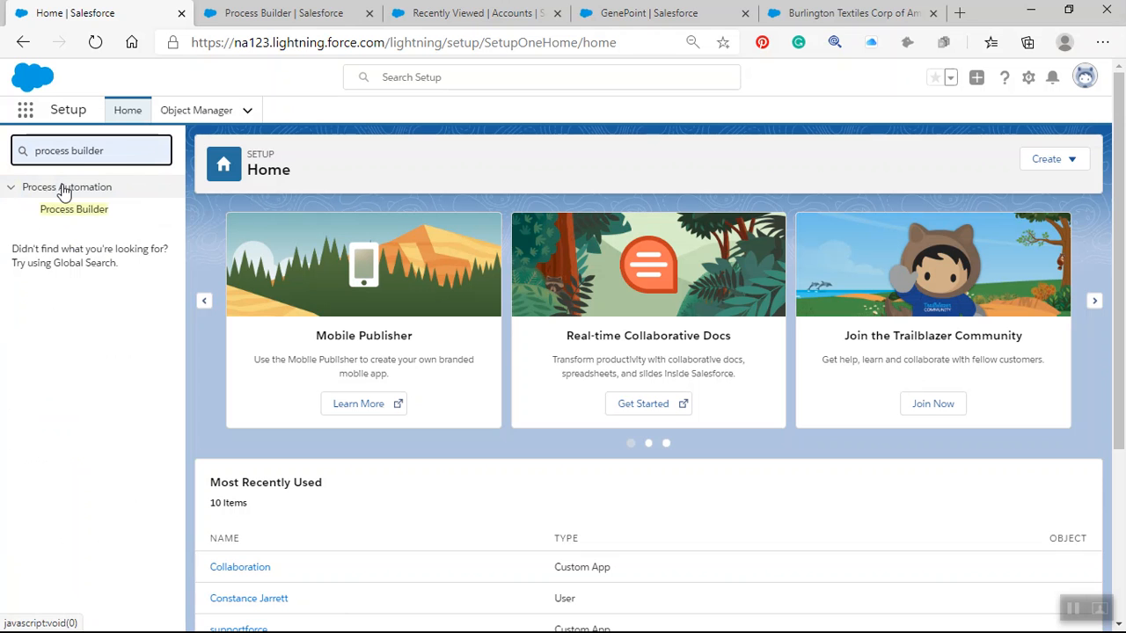
click(65, 211)
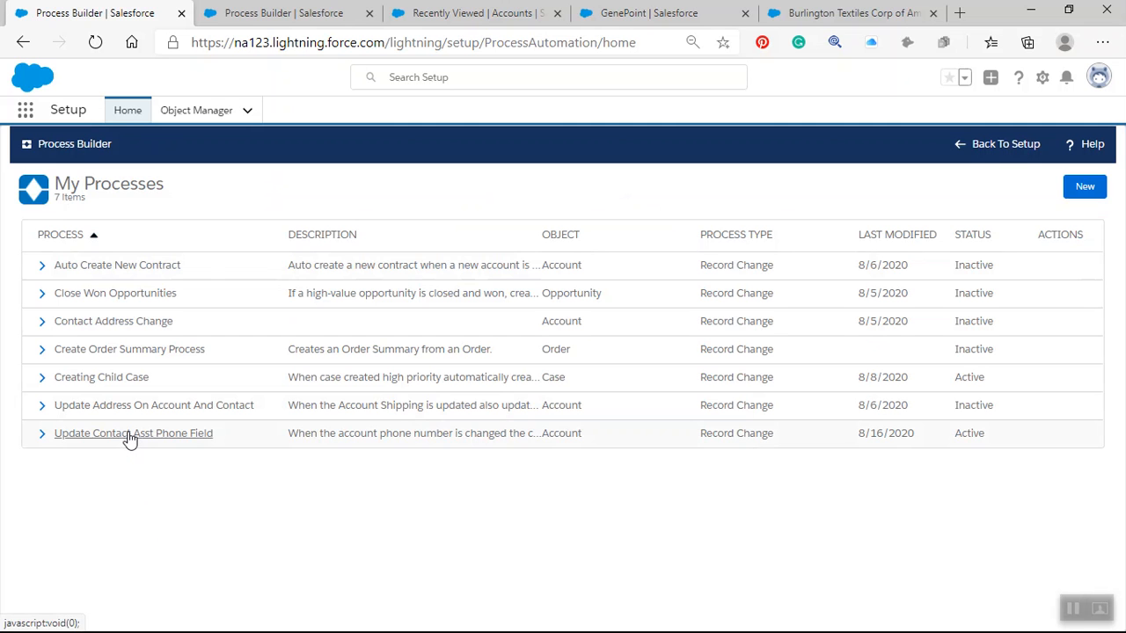
click(129, 433)
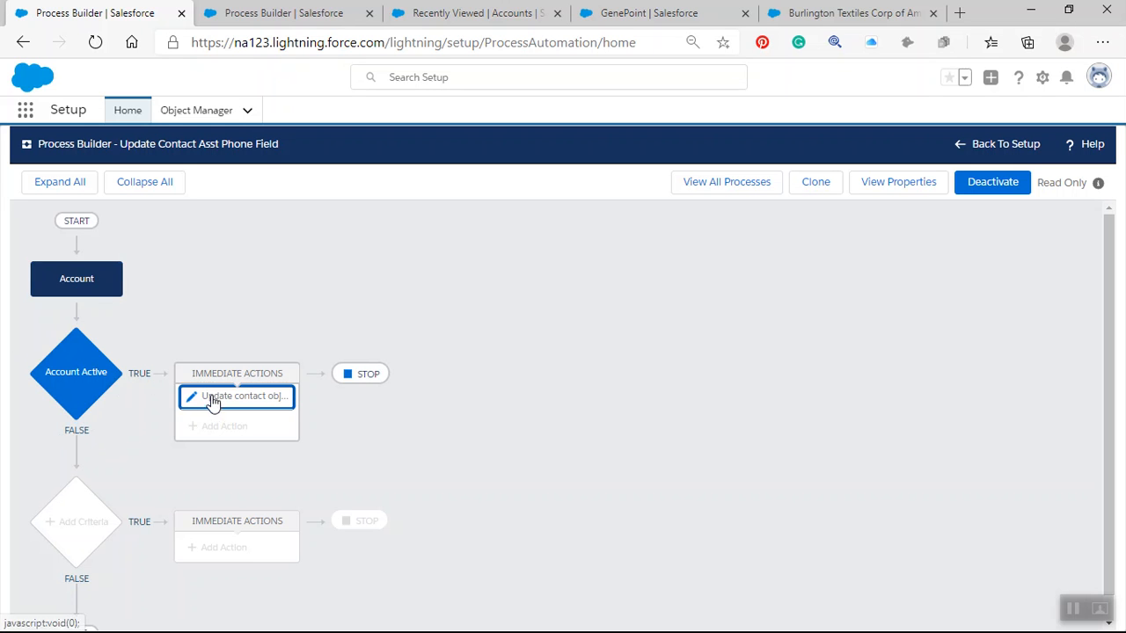
click(78, 376)
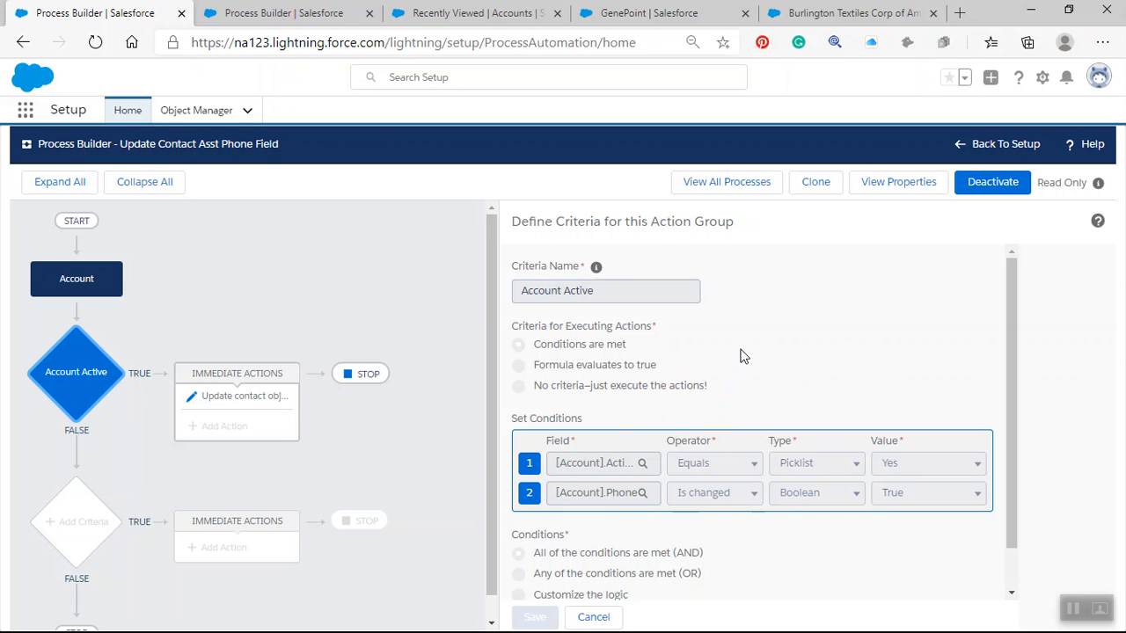
Step: Start cloning the process as a version of the current process and correct the description's ending to "field update"
click(814, 183)
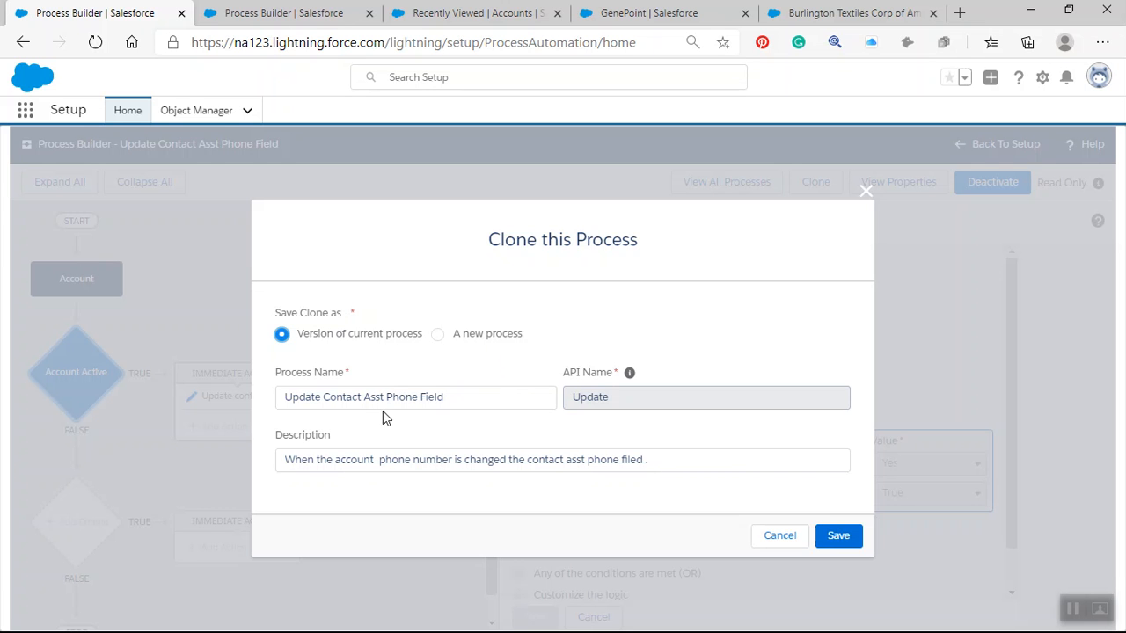
click(658, 462)
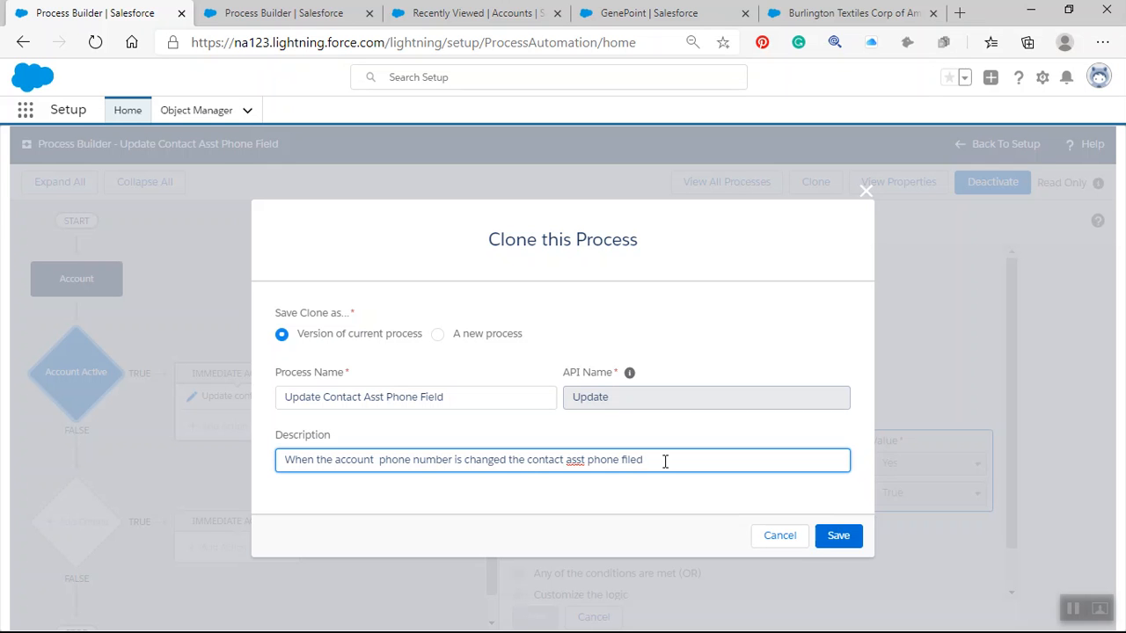
key(BackSpace)
key(BackSpace)
key(BackSpace)
text(el)
key(BackSpace)
key(BackSpace)
text(eld update)
Step: Insert "and USA country billing code USA" before "the contact asst phone field update" in the clone's description
key(Left)
key(Left)
key(Left)
key(Right)
key(Right)
key(Right)
key(Right)
key(Right)
text(and )
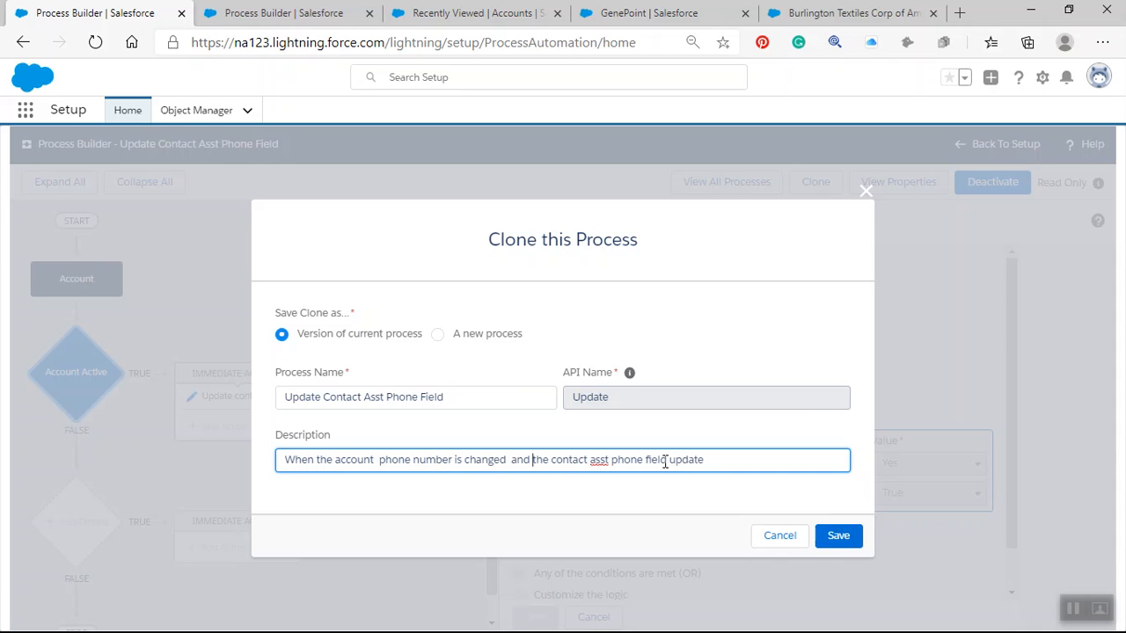
text(US)
key(BackSpace)
text(SA coun)
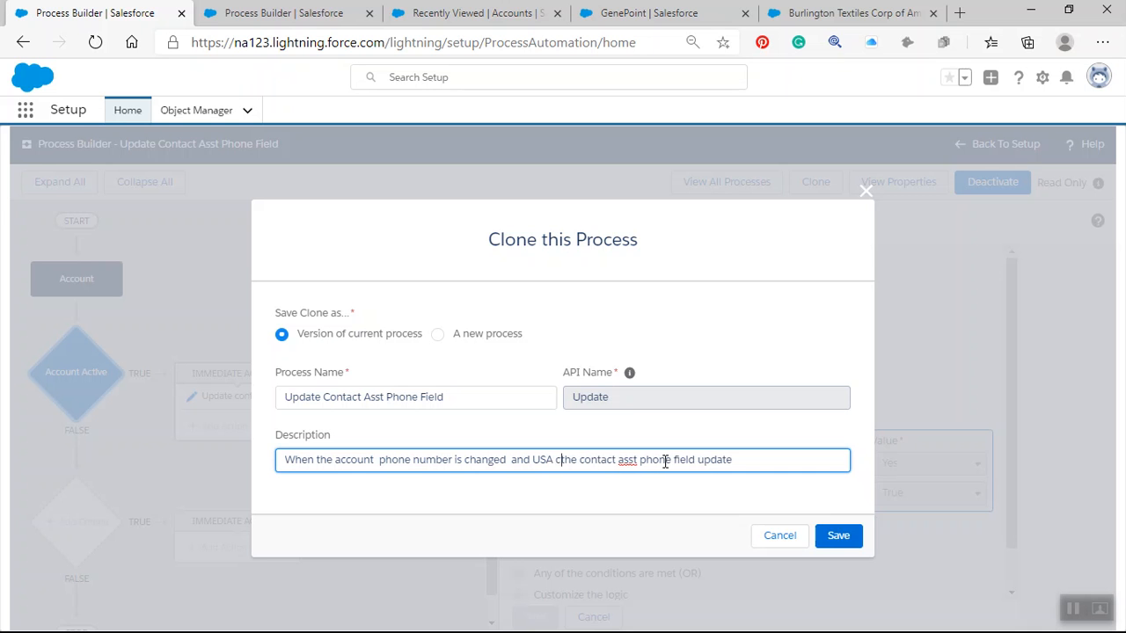
text(try bi)
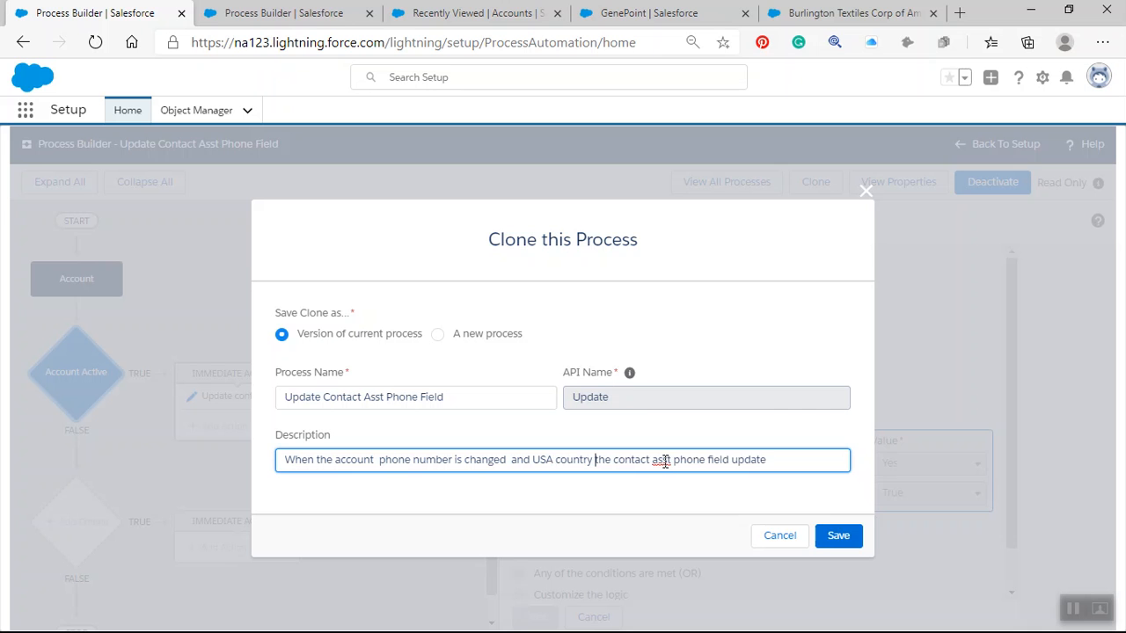
text(llding)
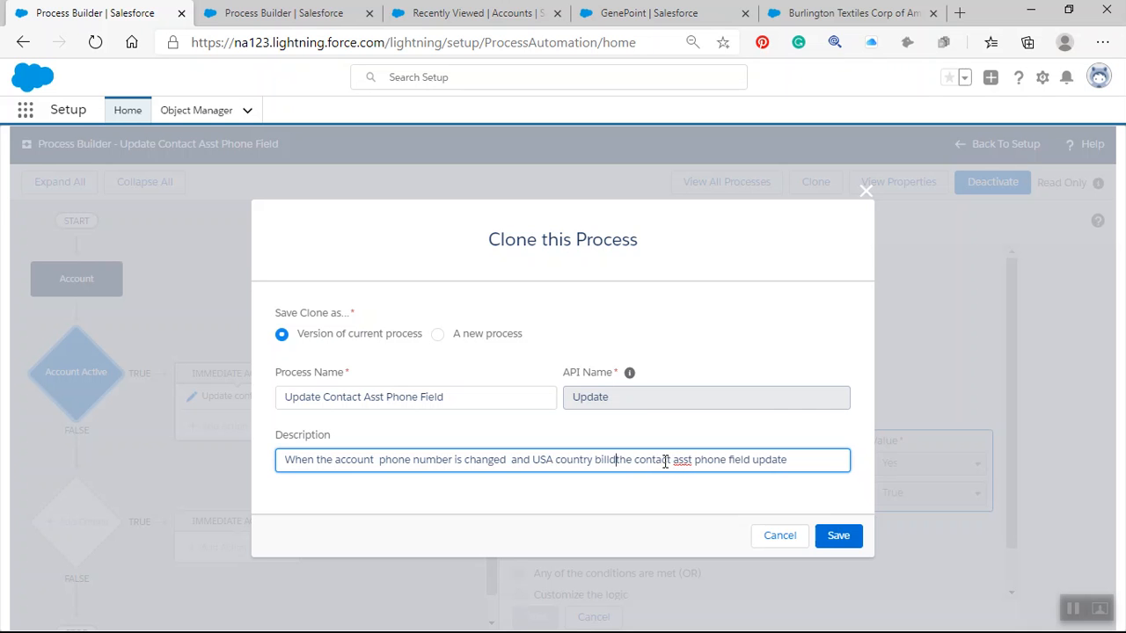
key(BackSpace)
key(BackSpace)
key(BackSpace)
key(BackSpace)
key(BackSpace)
text(ing cod)
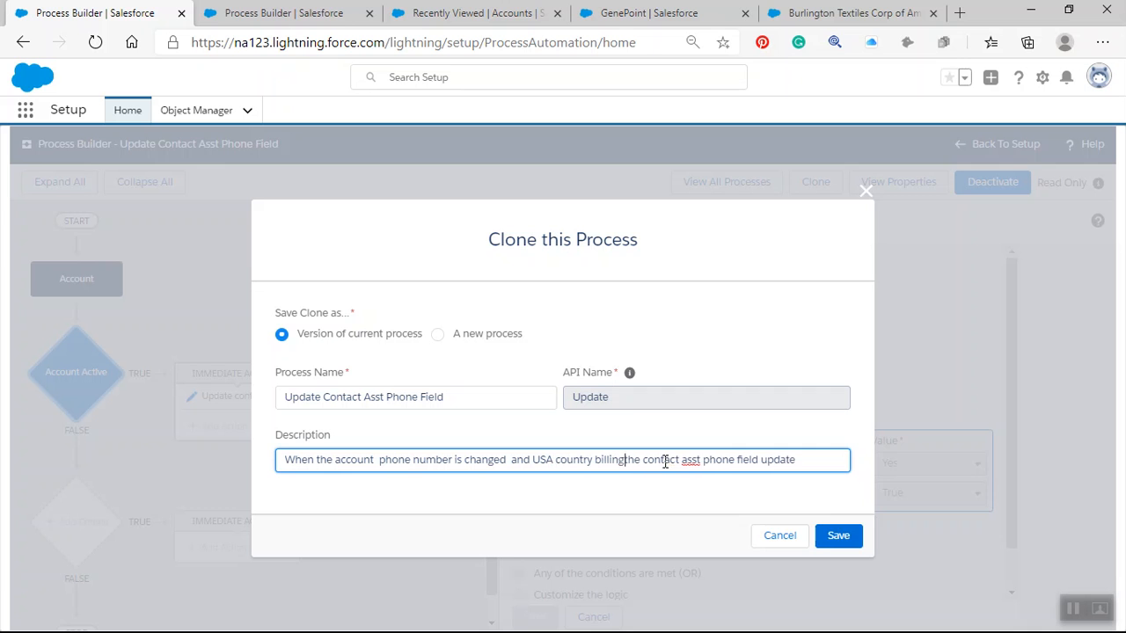
text(e USA)
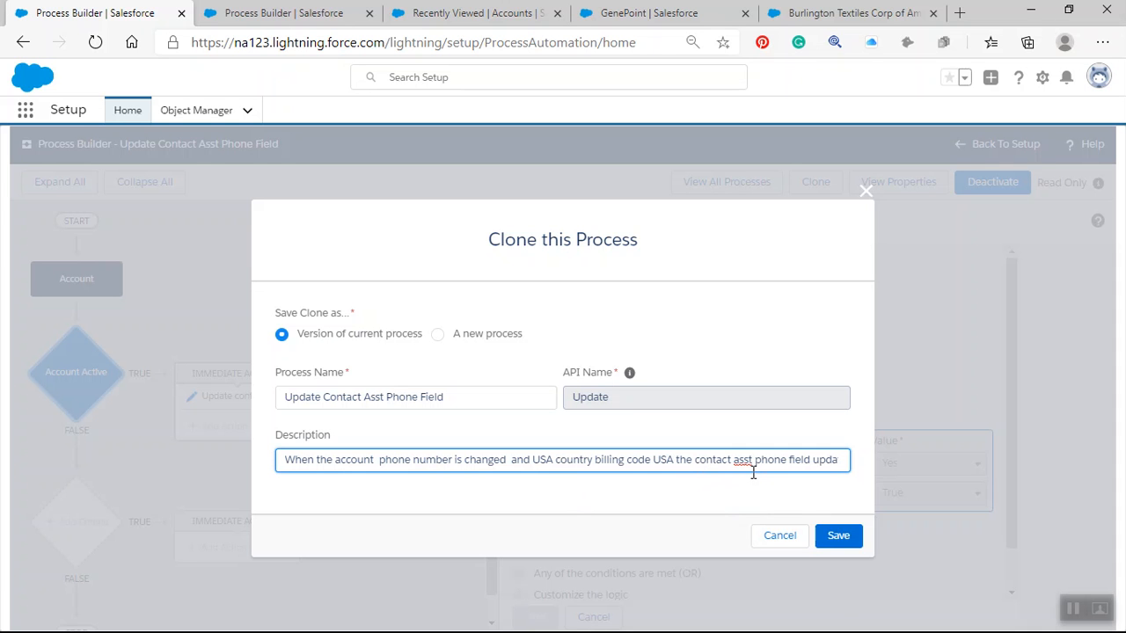
Step: Save the cloned version and add a third condition row to its Account Active criteria
click(834, 540)
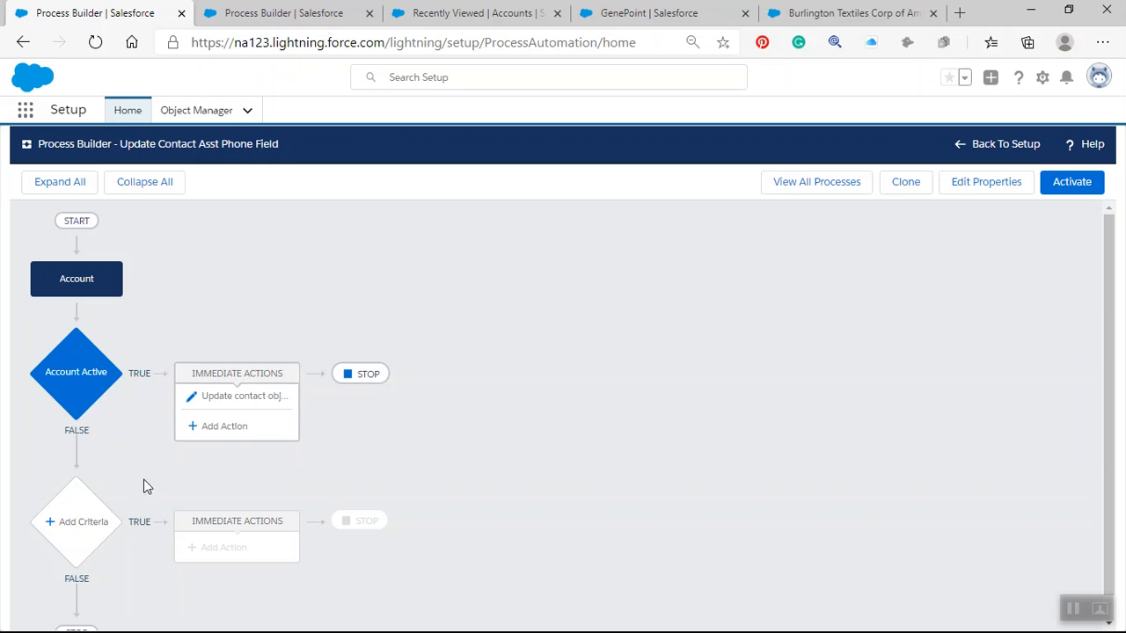
click(76, 378)
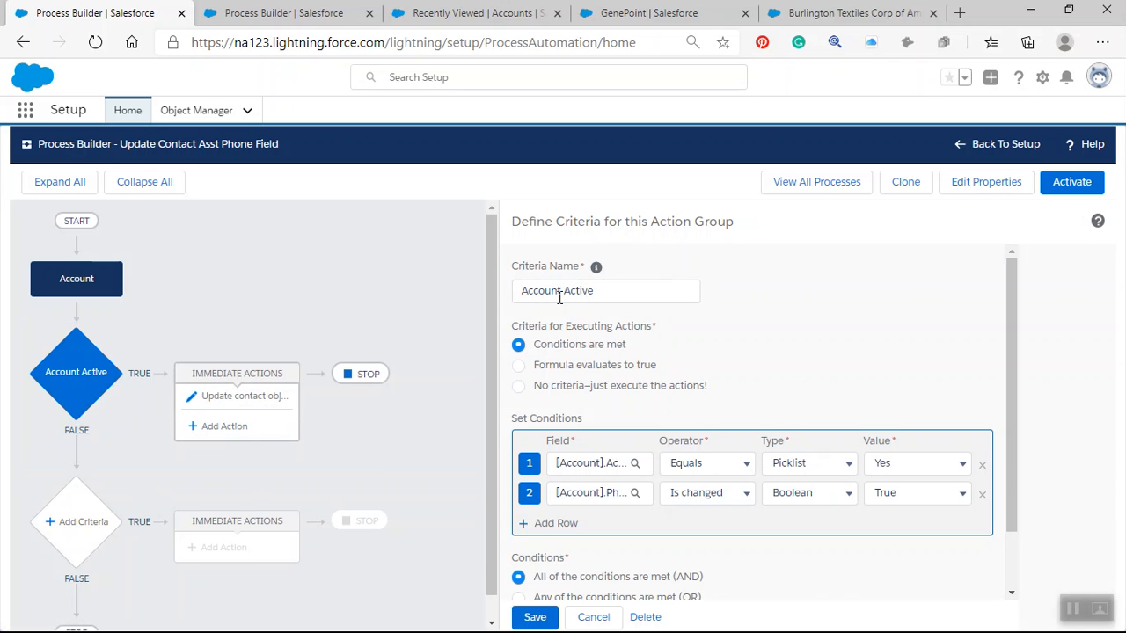
click(540, 520)
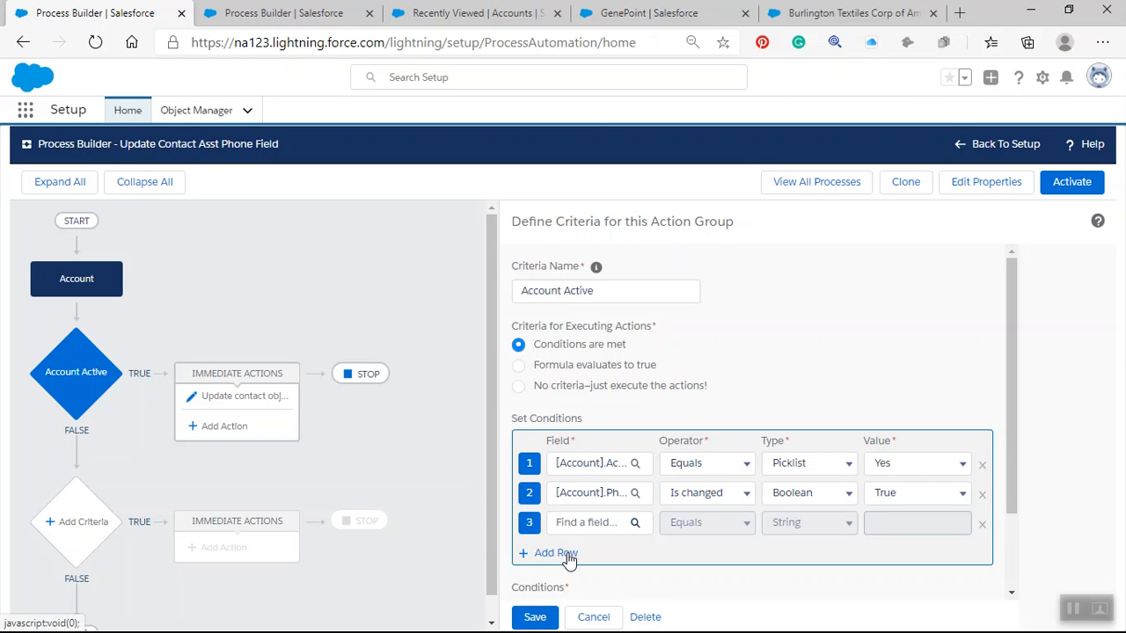
Step: Choose the account's Billing Country as the field for the third condition
click(635, 523)
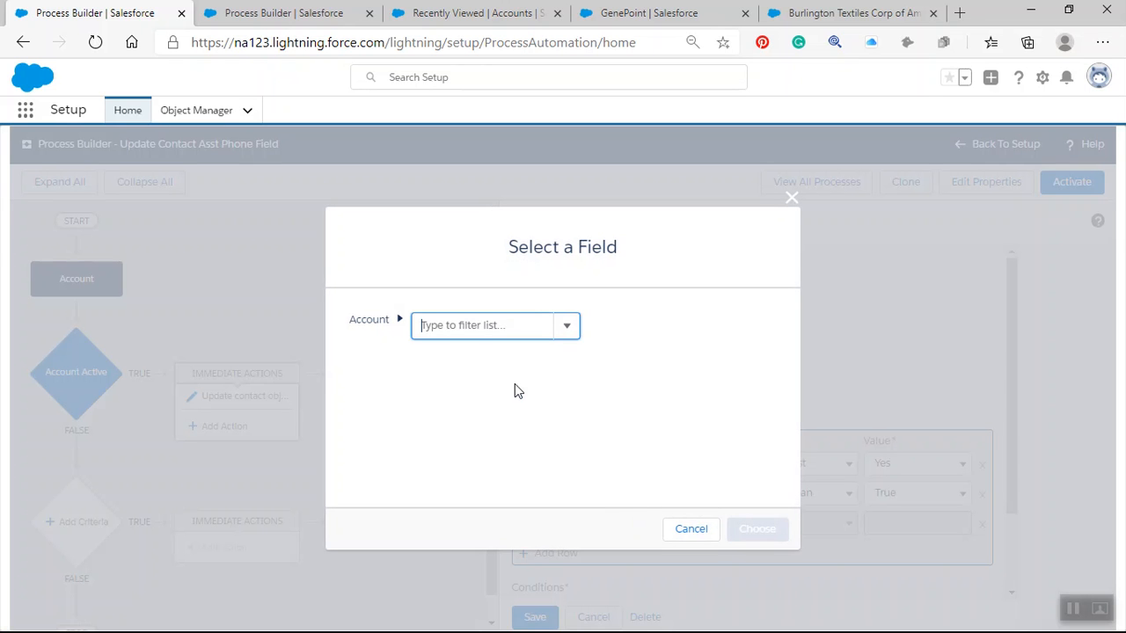
click(570, 328)
text(b)
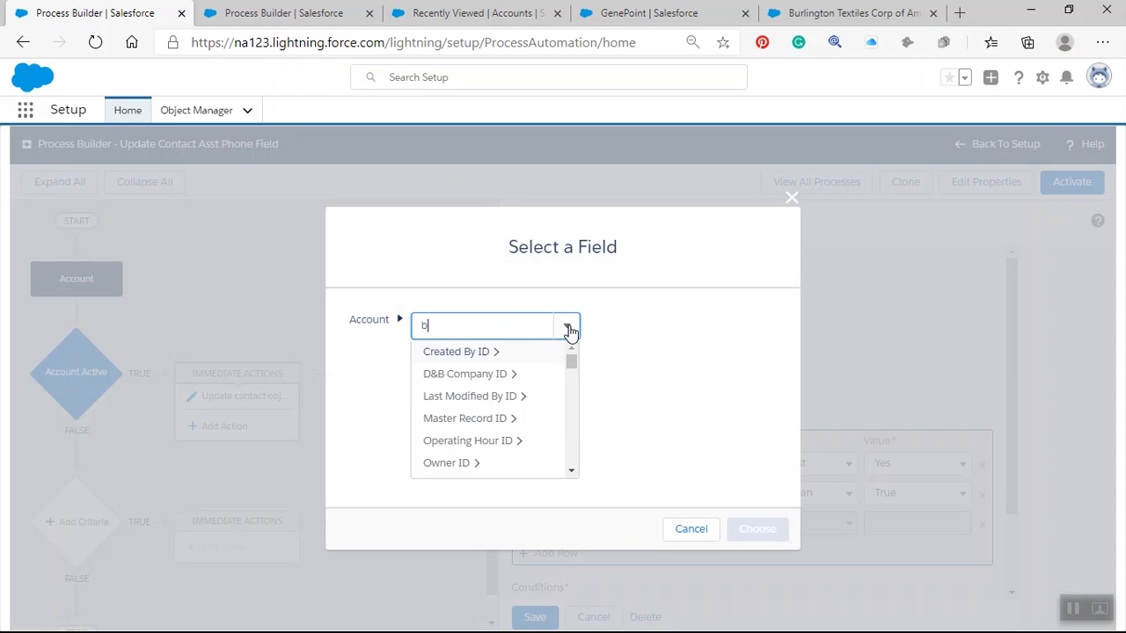
text(illin)
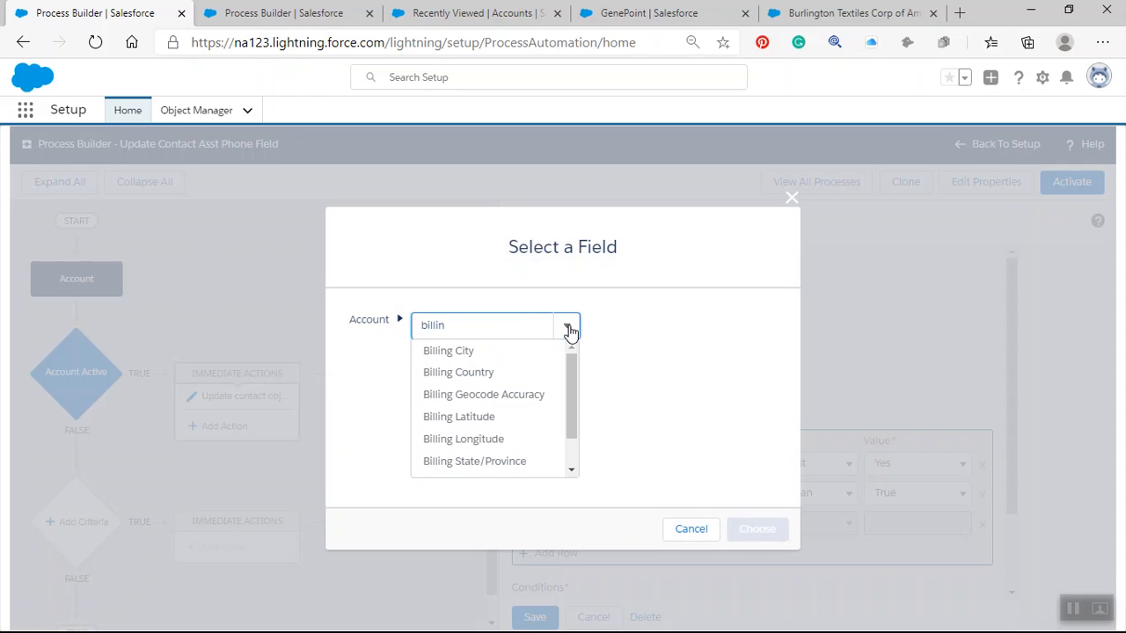
click(487, 372)
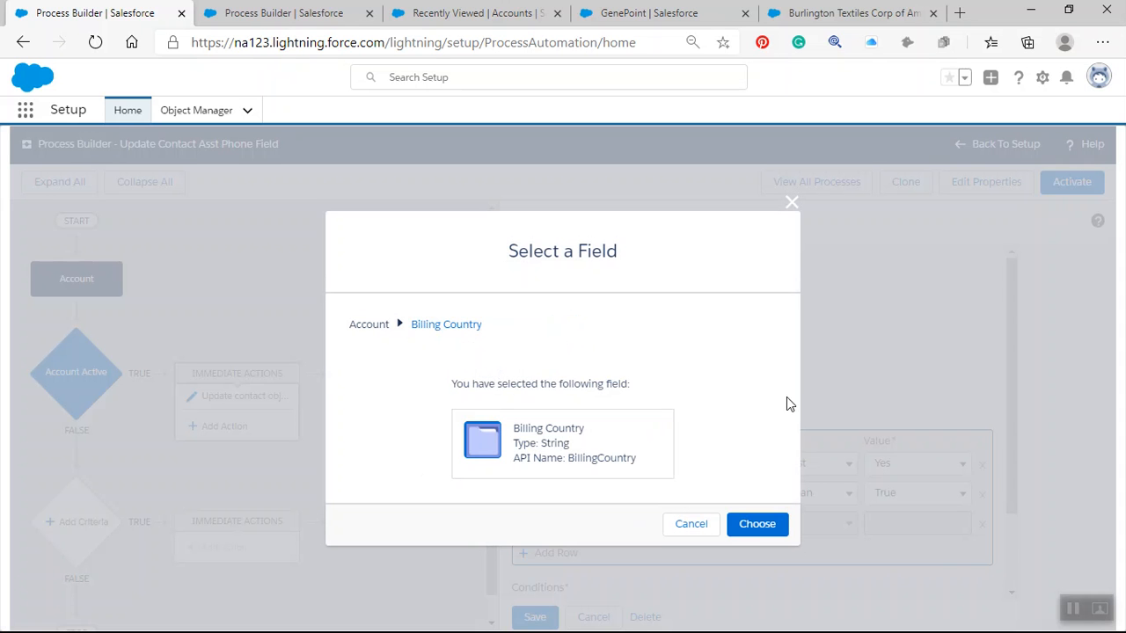
click(766, 524)
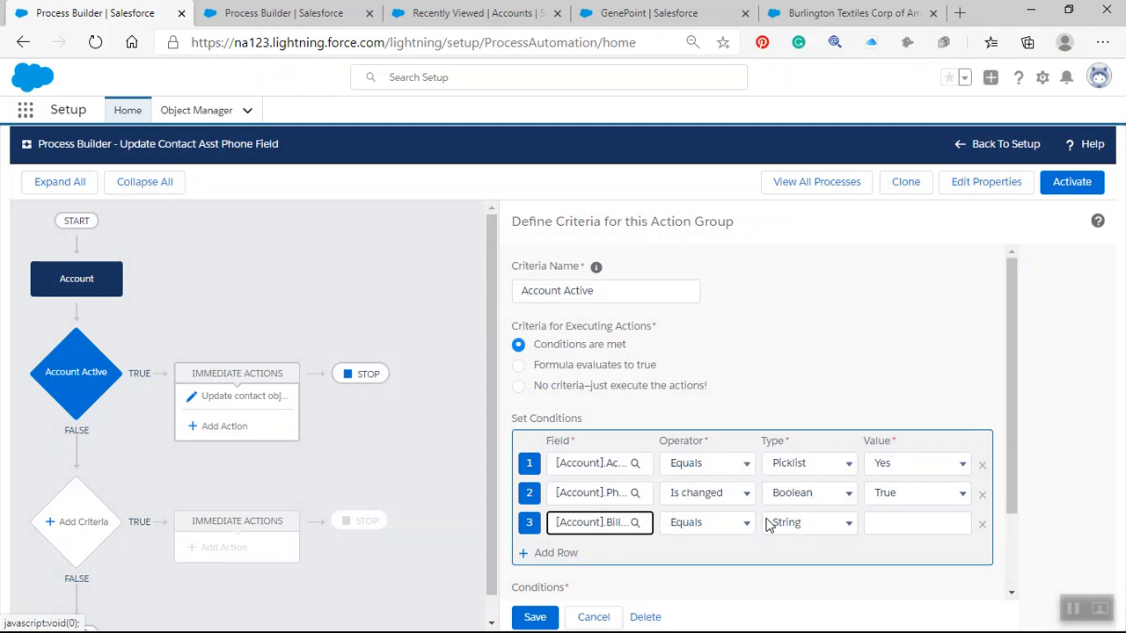
Step: Set the Billing Country condition's value to USA and save the criteria
click(901, 532)
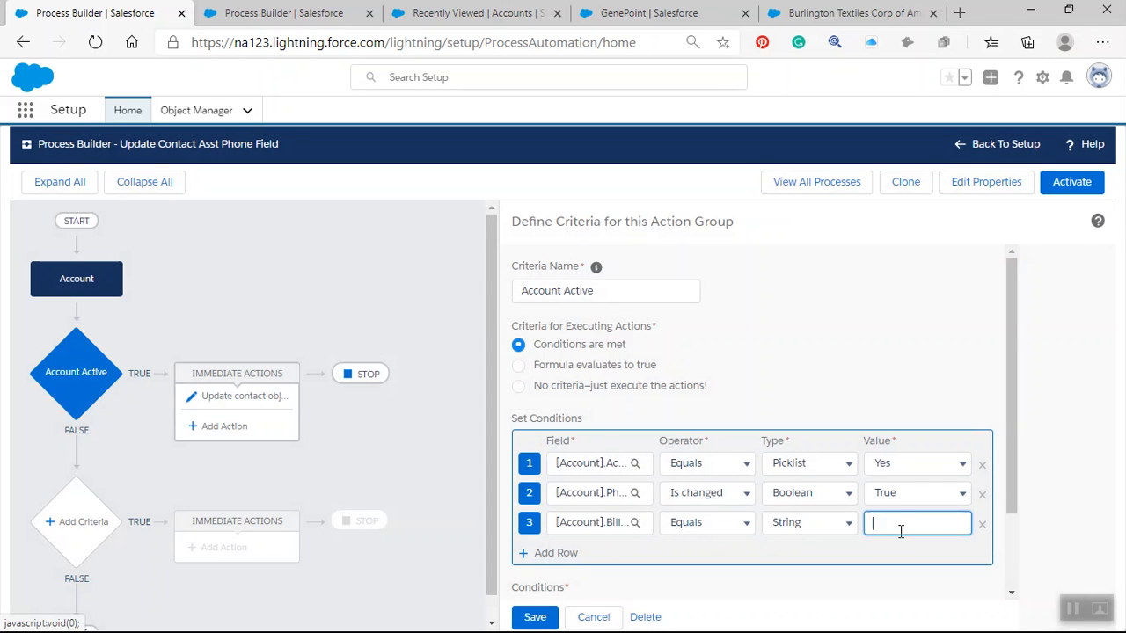
text(USA)
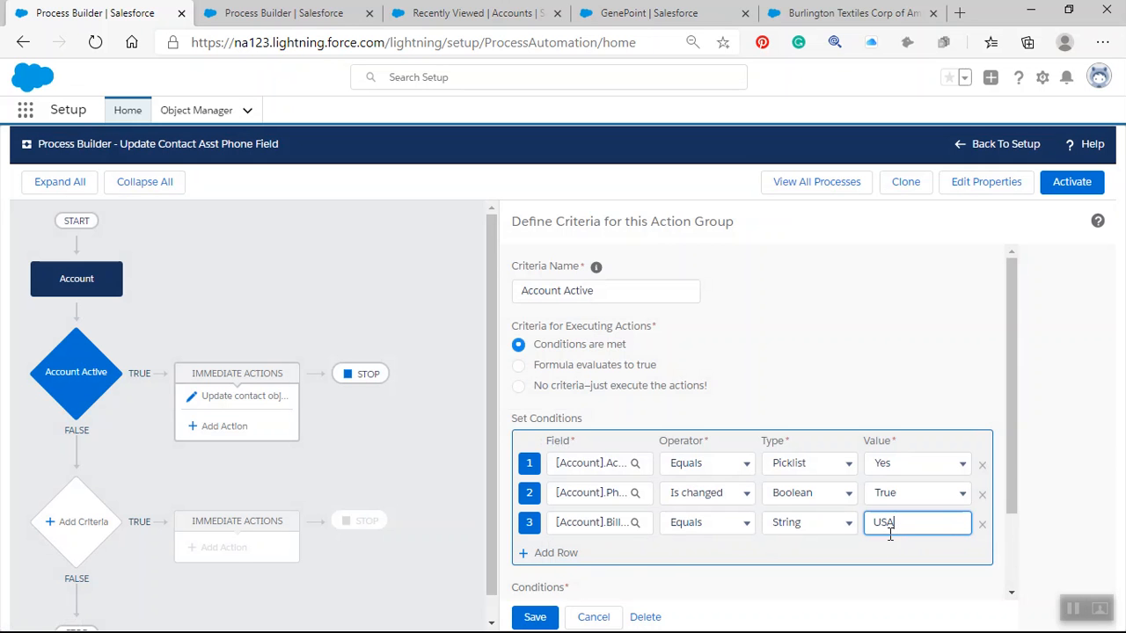
scroll(734, 448, down, 2)
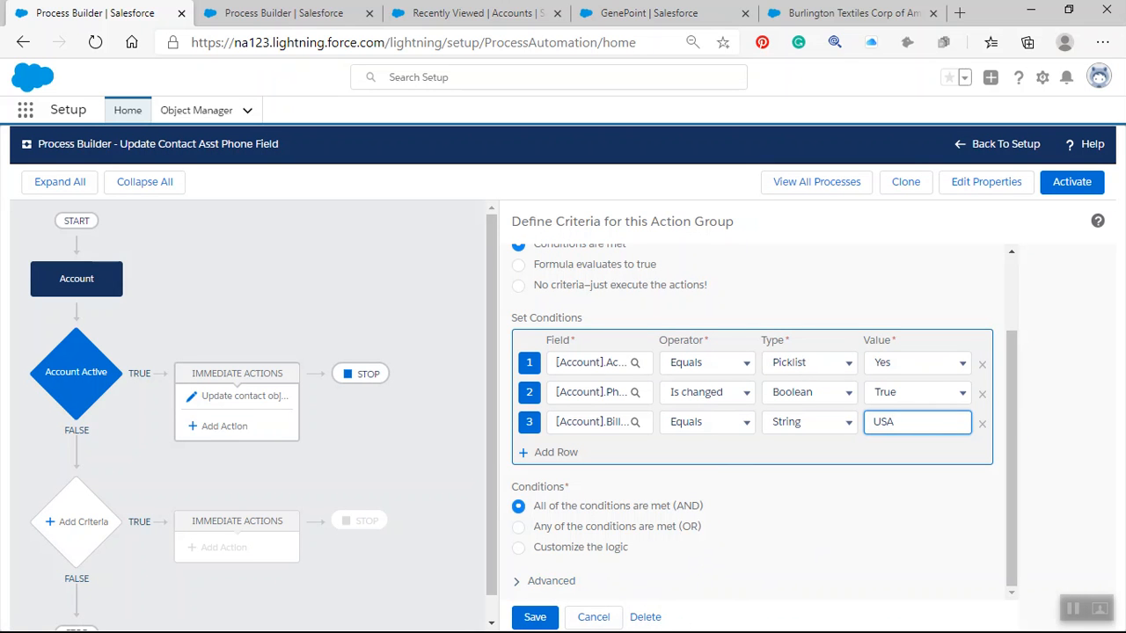
click(534, 618)
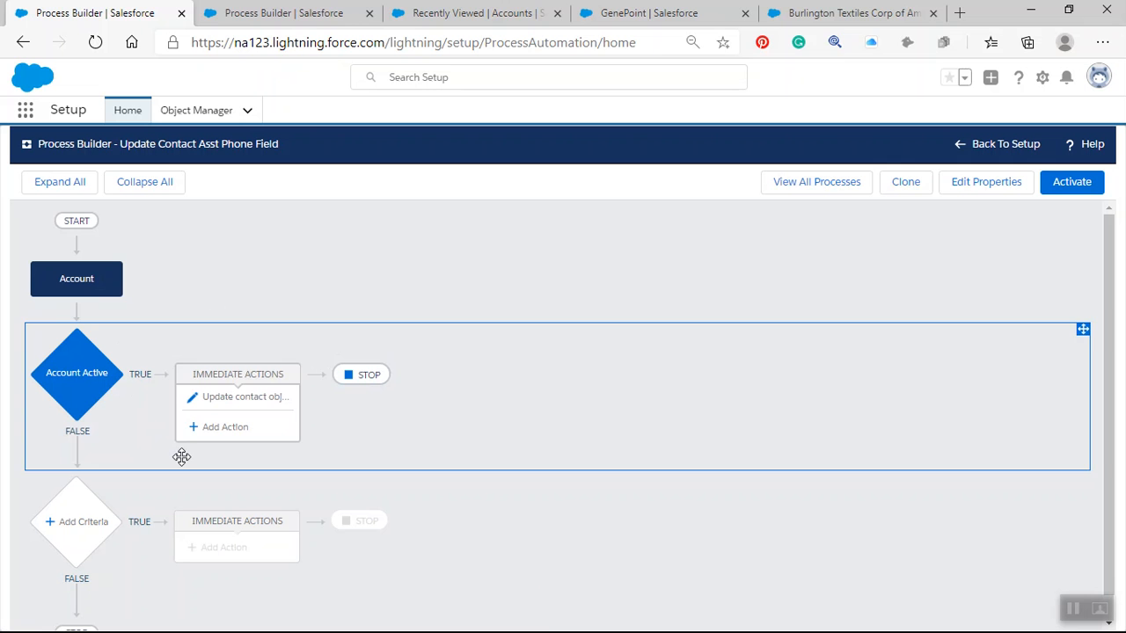
Step: Review the start object, the Account Active criteria and the contact update action, and activate the new process version
click(64, 290)
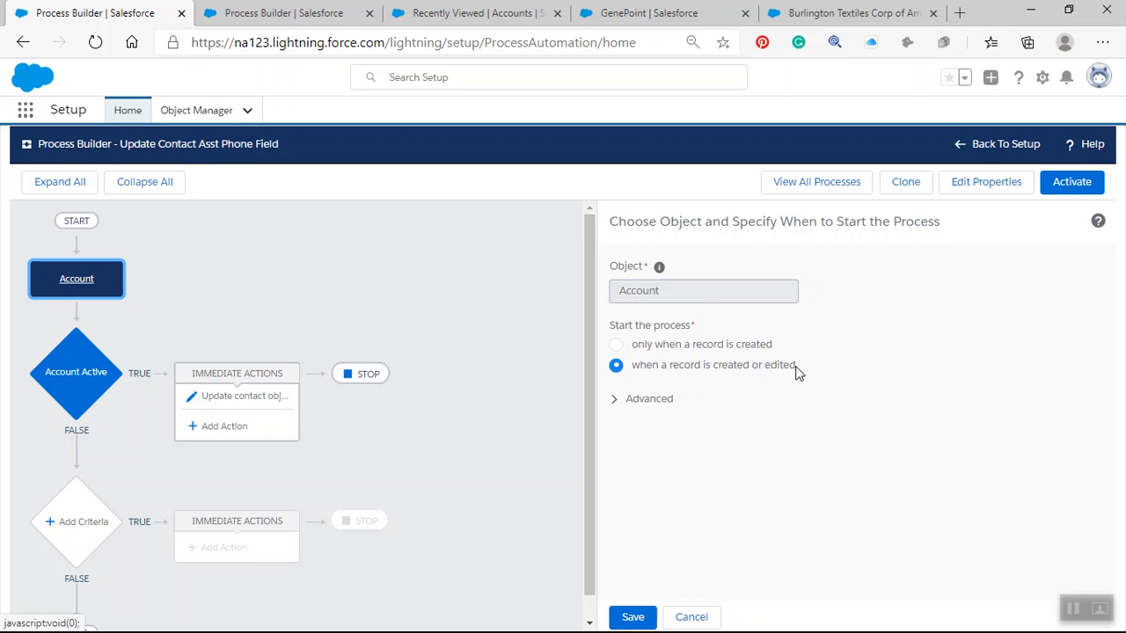
click(80, 377)
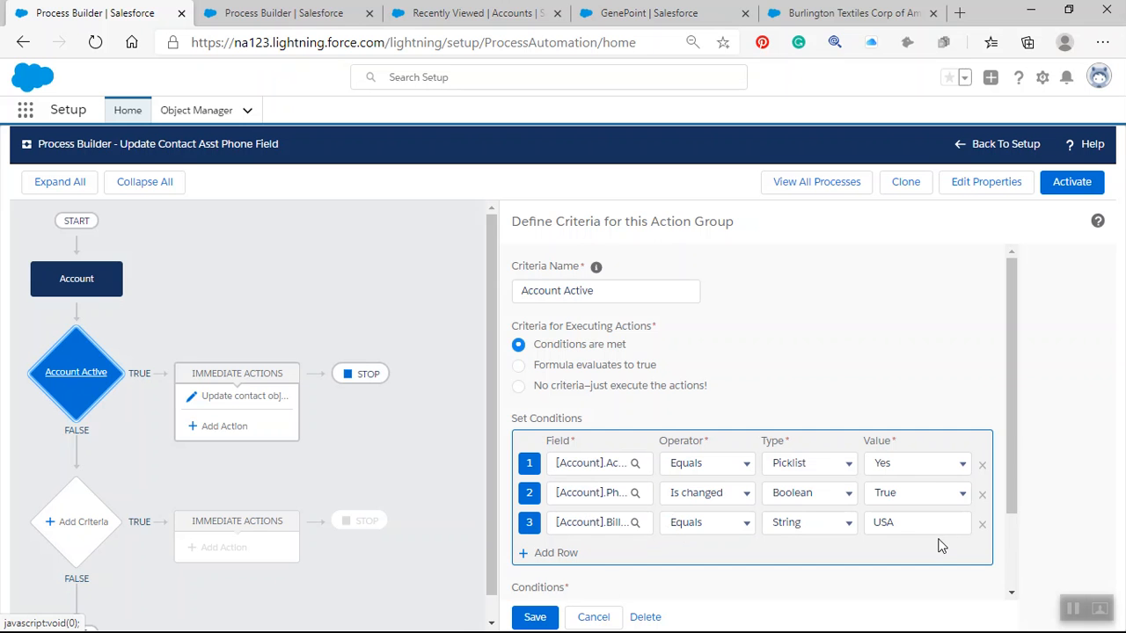
click(250, 396)
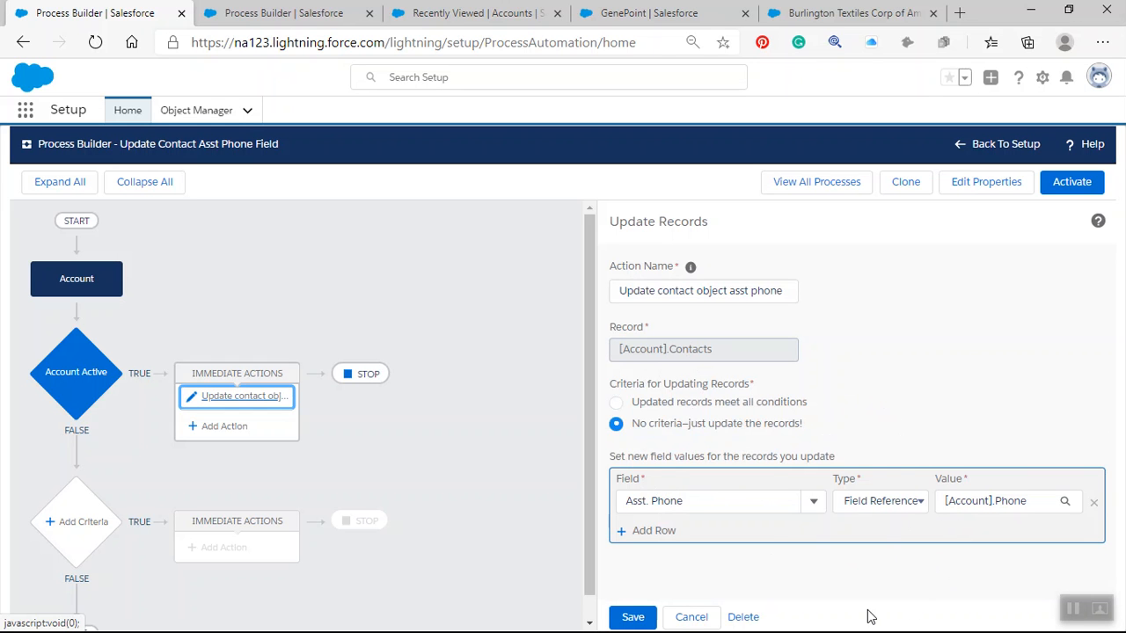
click(1065, 188)
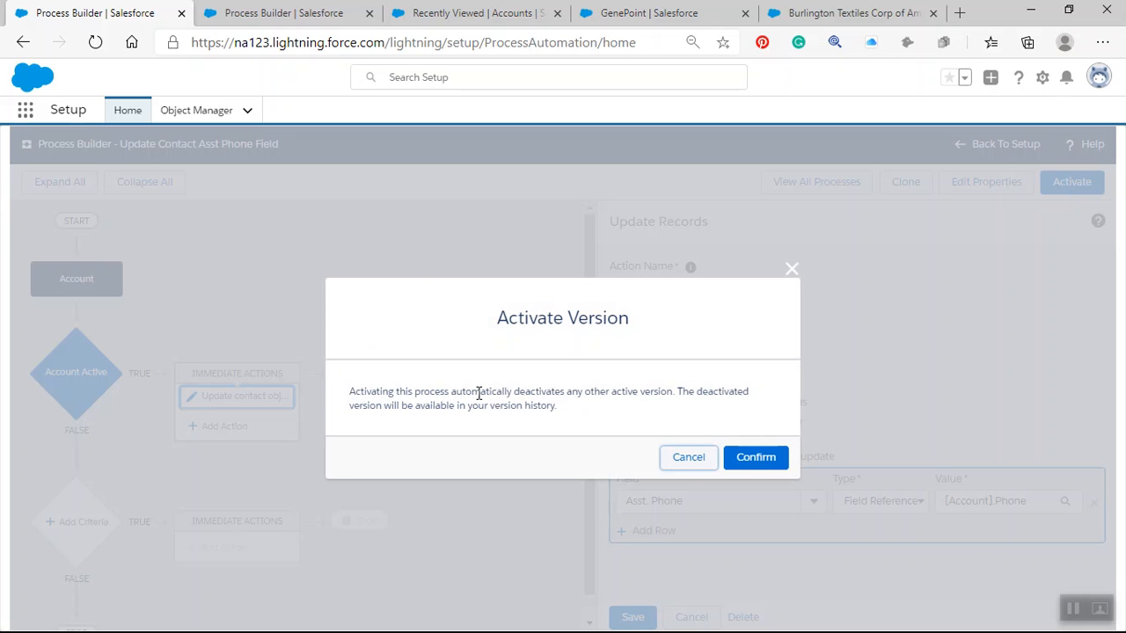
click(761, 458)
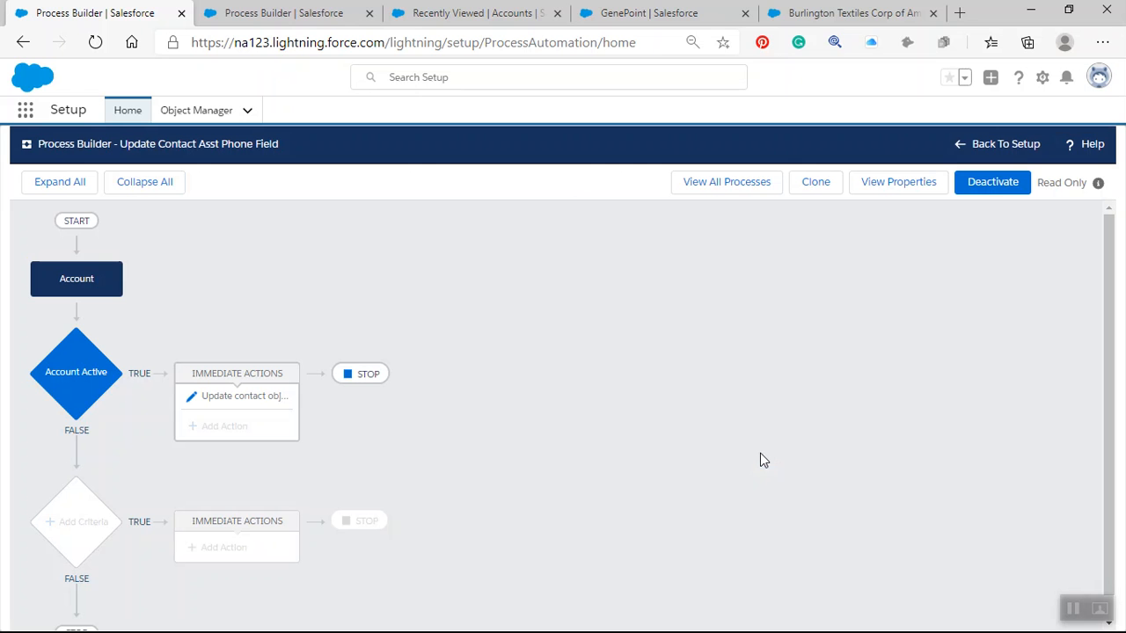
Step: Examine the GenePoint account's phone, Active status and billing address fields, including Billing Country, without changing them
click(625, 17)
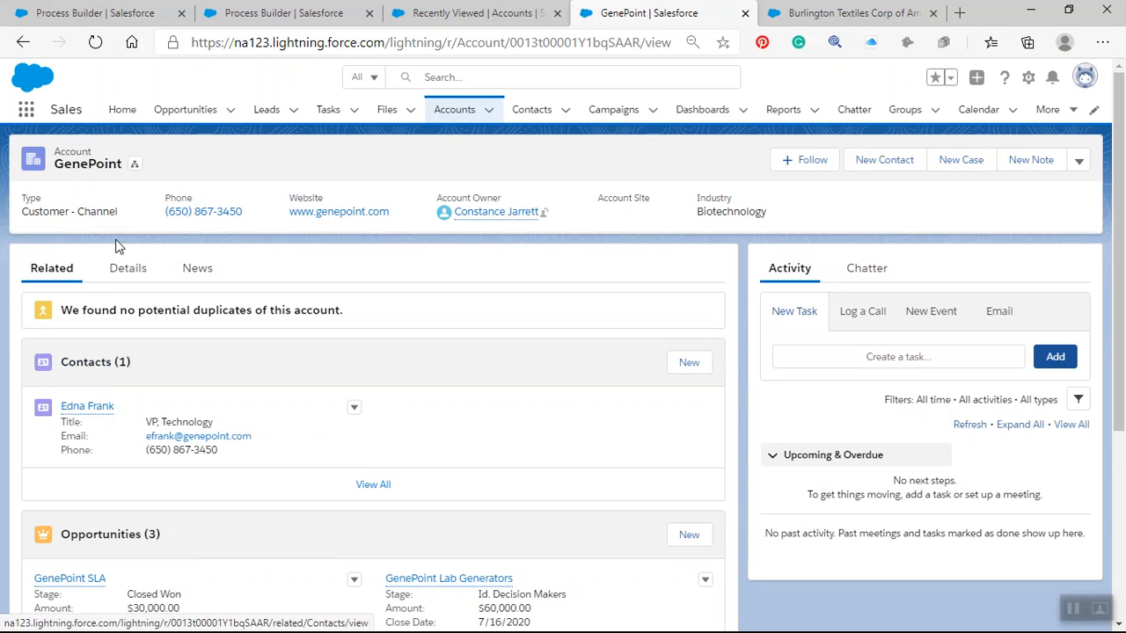
click(128, 271)
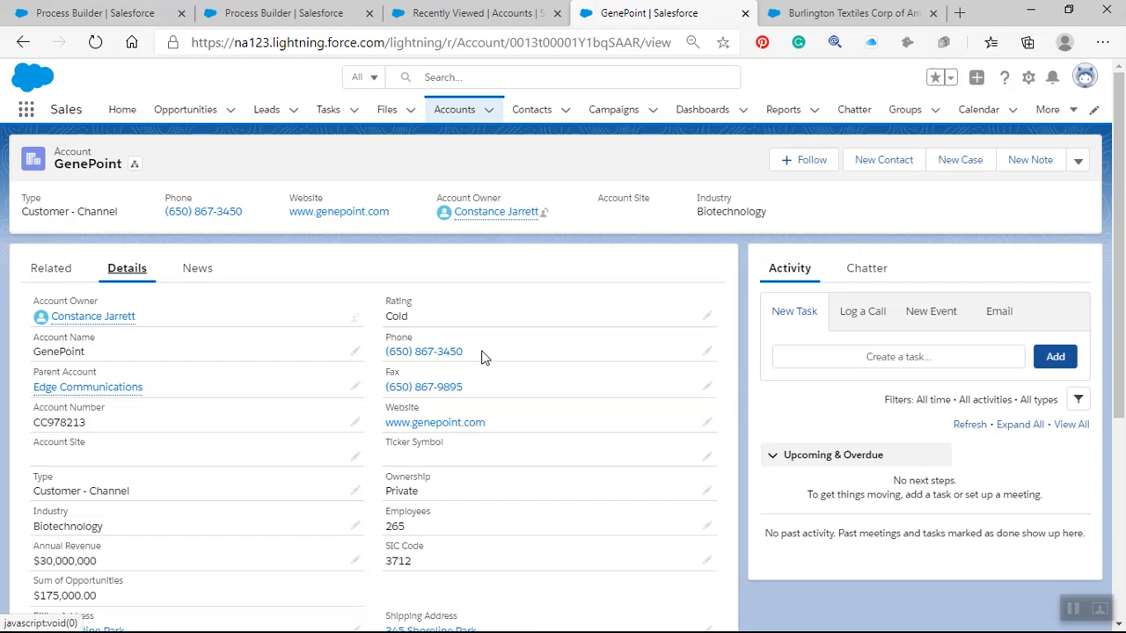
scroll(470, 345, down, 4)
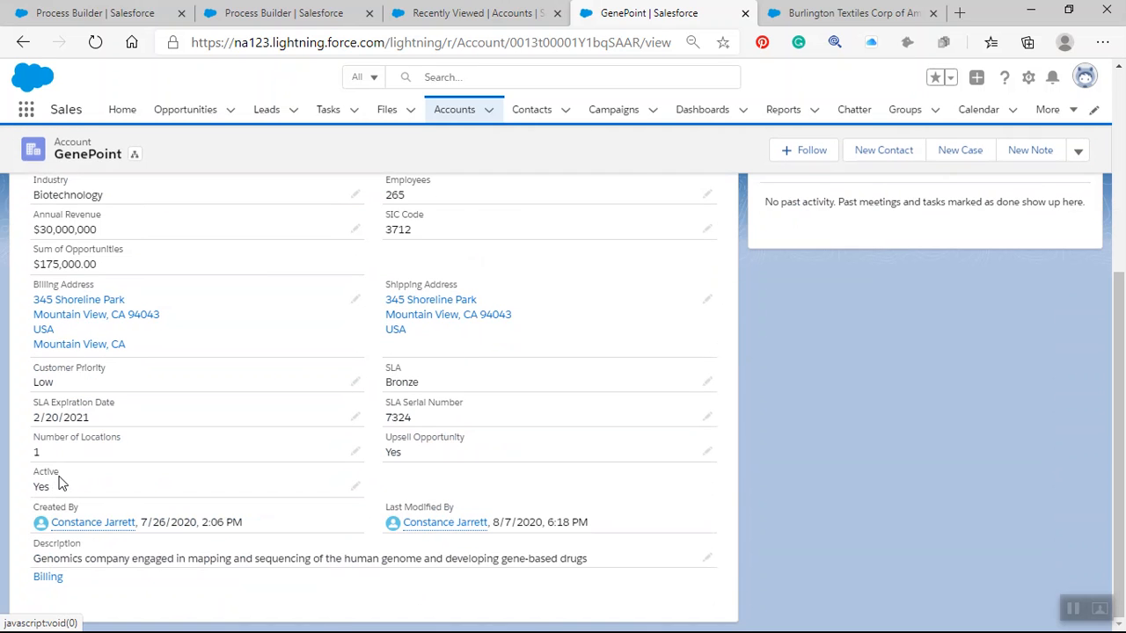
scroll(388, 380, up, 4)
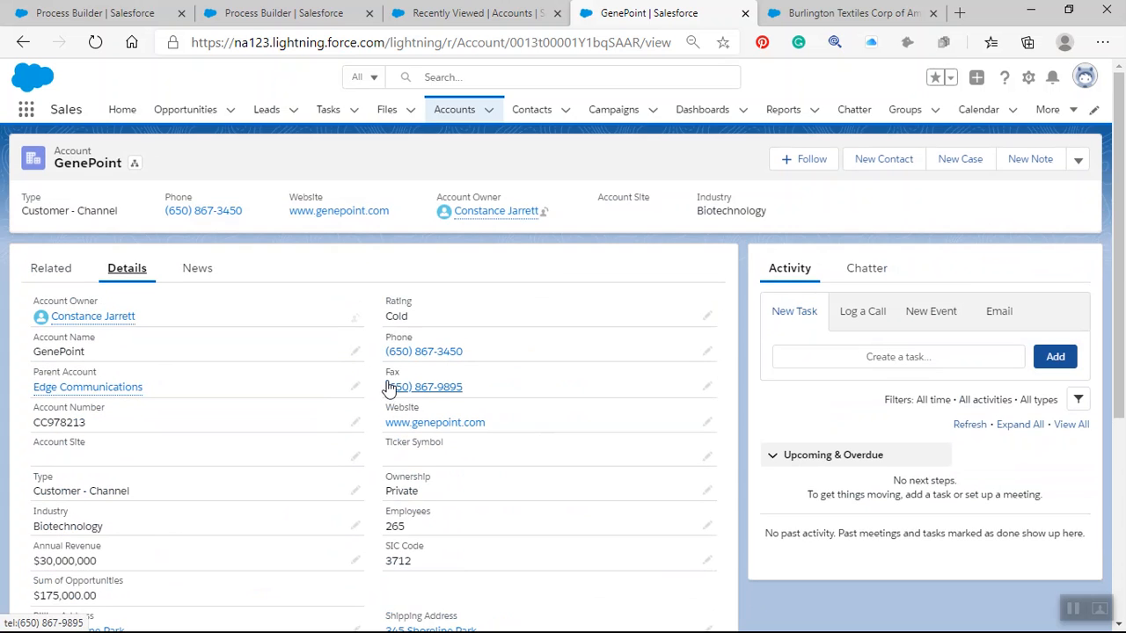
scroll(388, 387, down, 3)
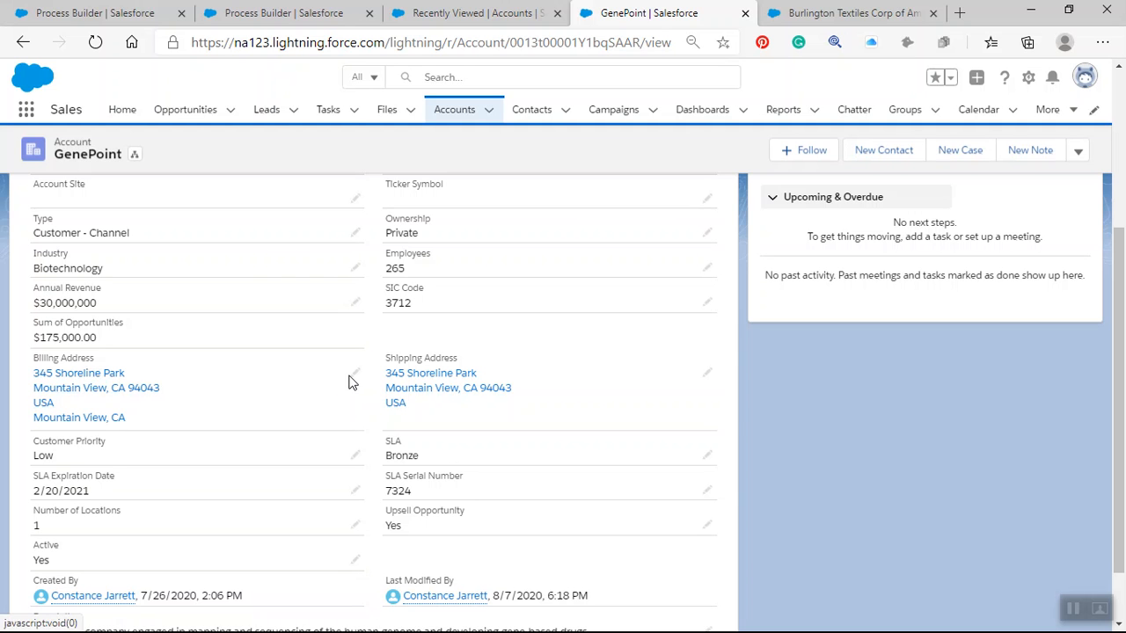
click(354, 378)
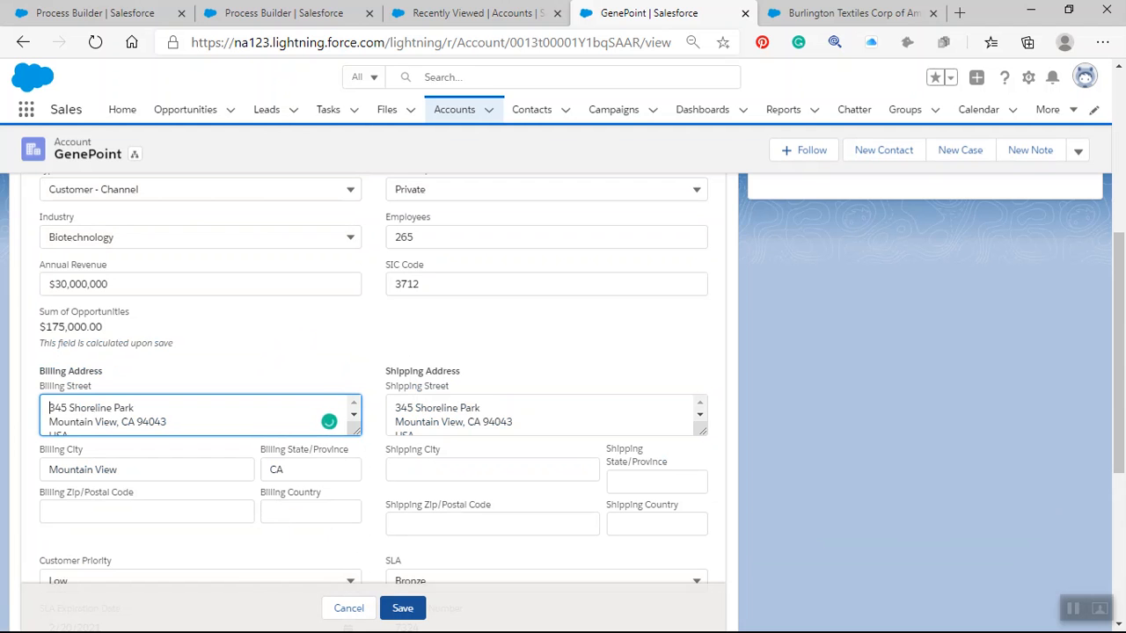
click(350, 613)
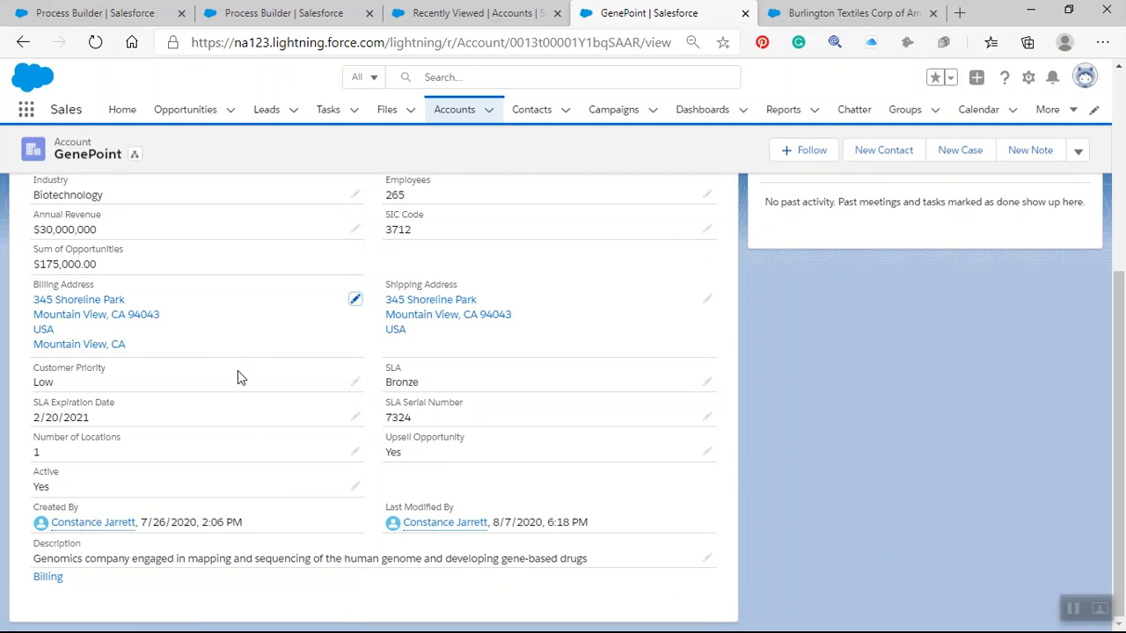
scroll(241, 346, up, 4)
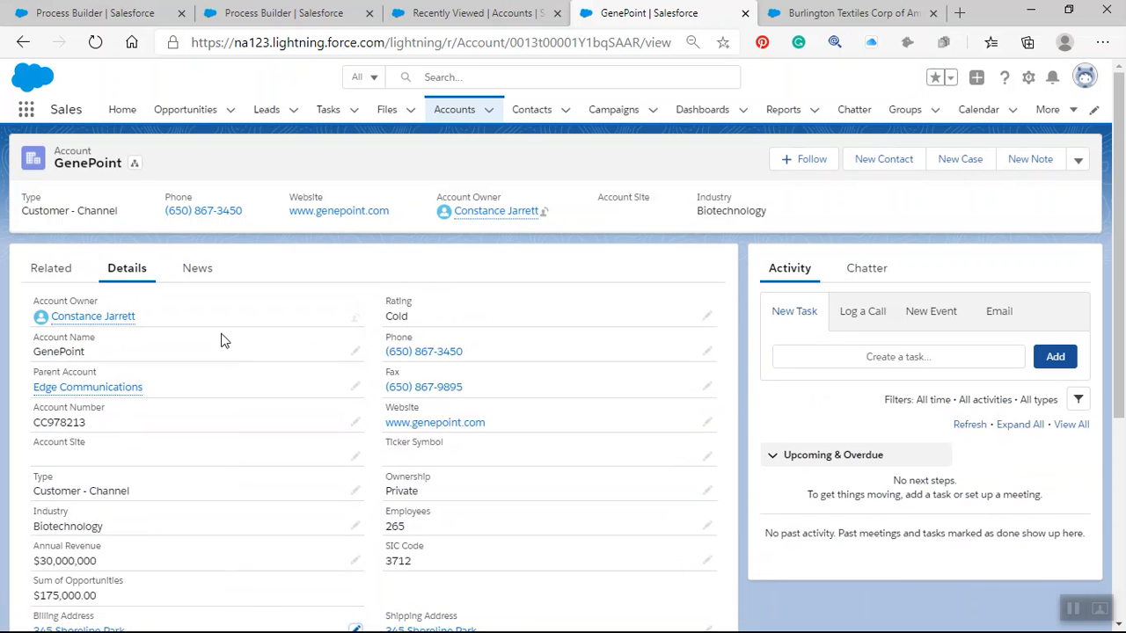
Step: Open the details of GenePoint's related contact and check the Asst. Phone field
click(53, 272)
mouse_move(81, 409)
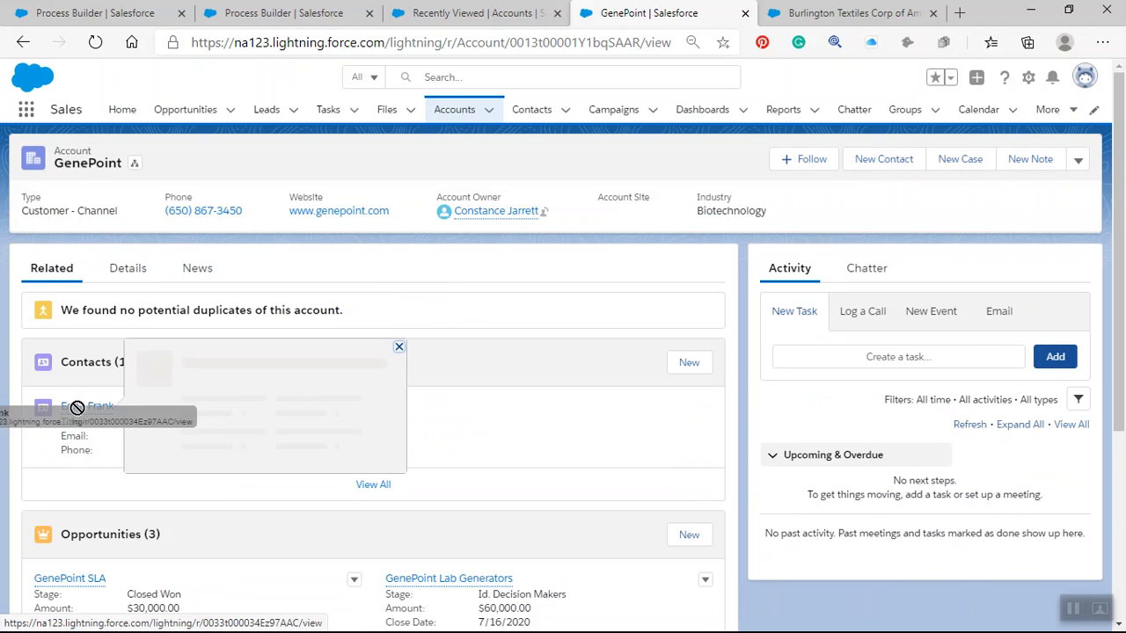
click(81, 407)
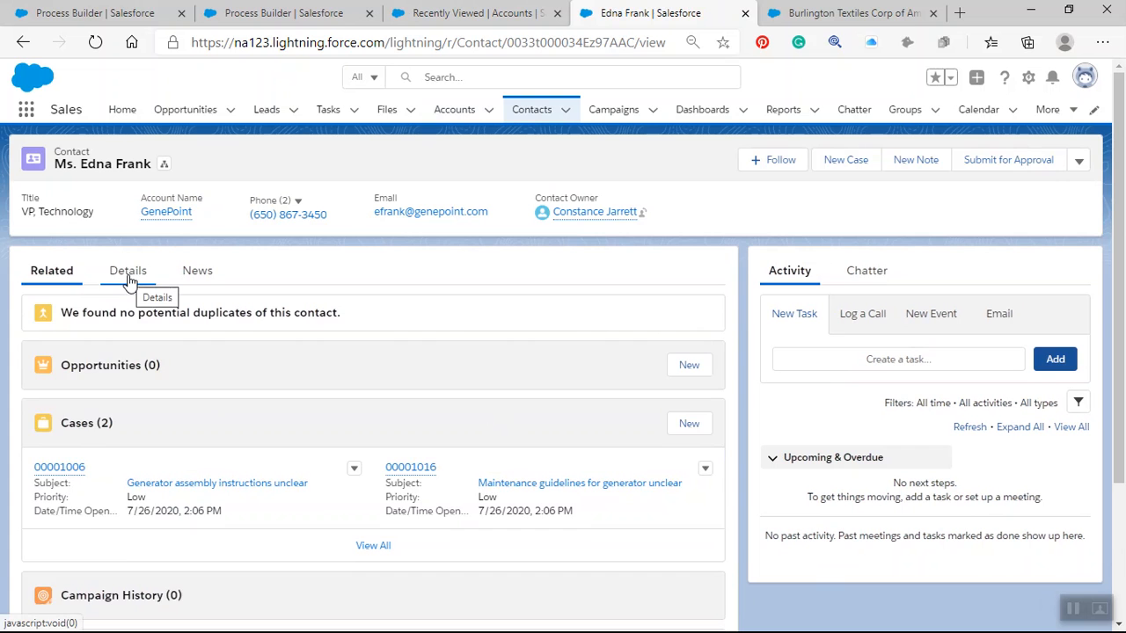
click(129, 273)
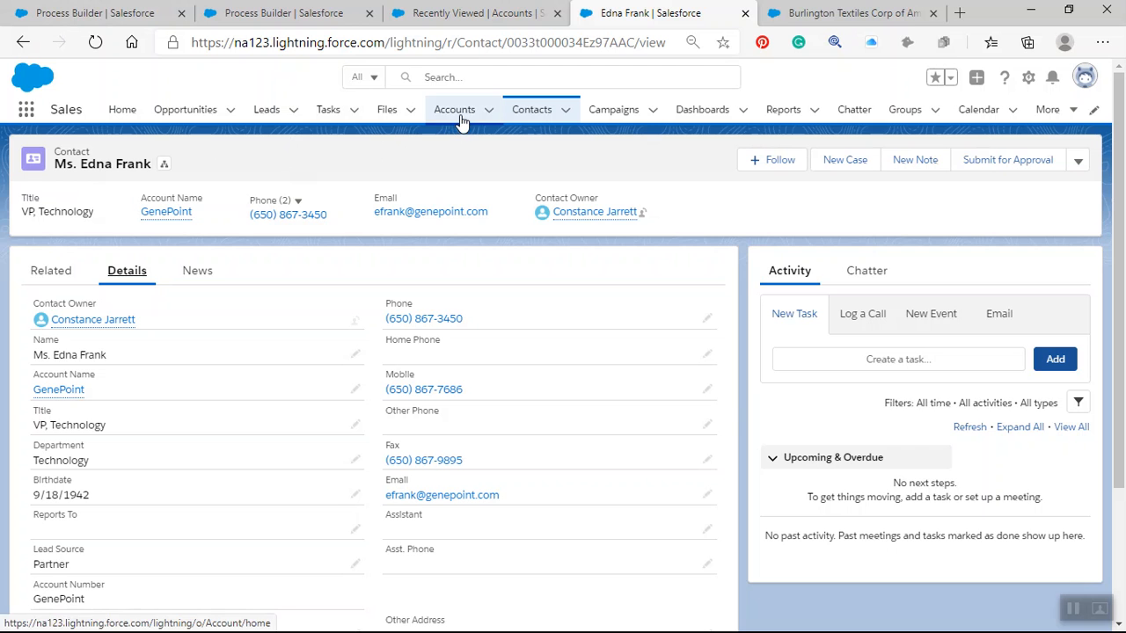
Step: Return to the GenePoint account, replace its phone number with a new one and save the record
click(158, 220)
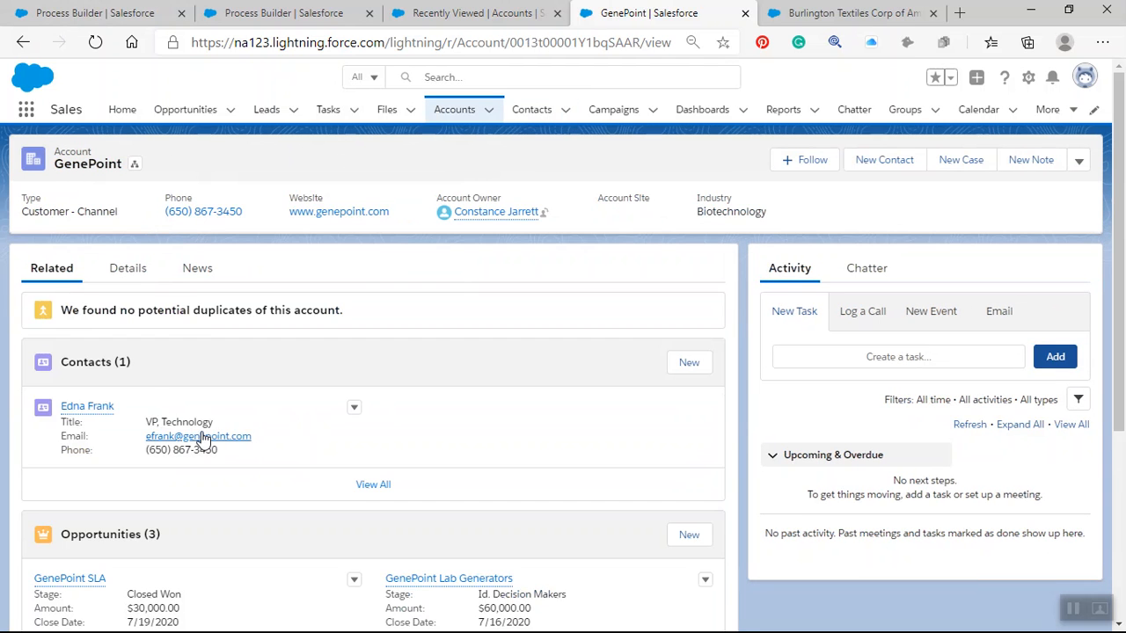
click(129, 273)
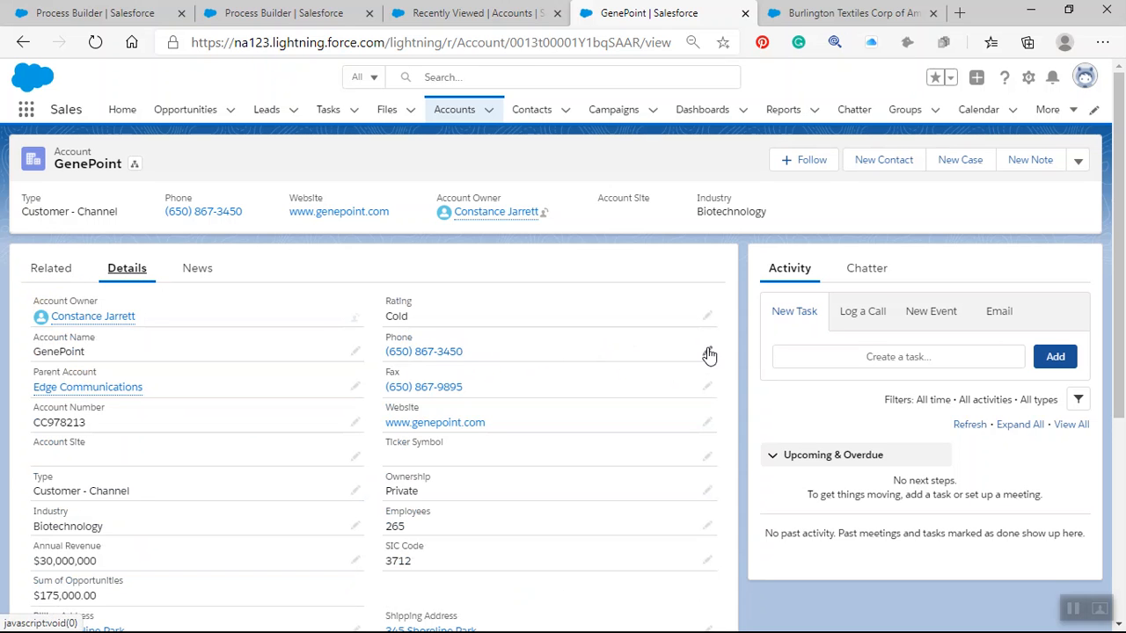
click(708, 352)
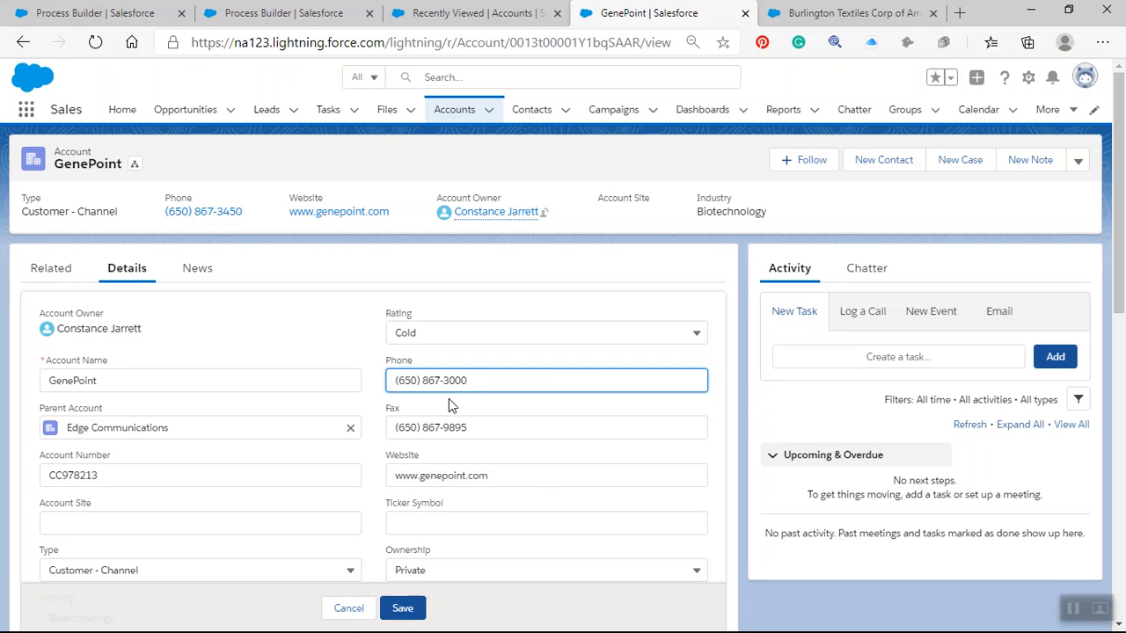
click(407, 608)
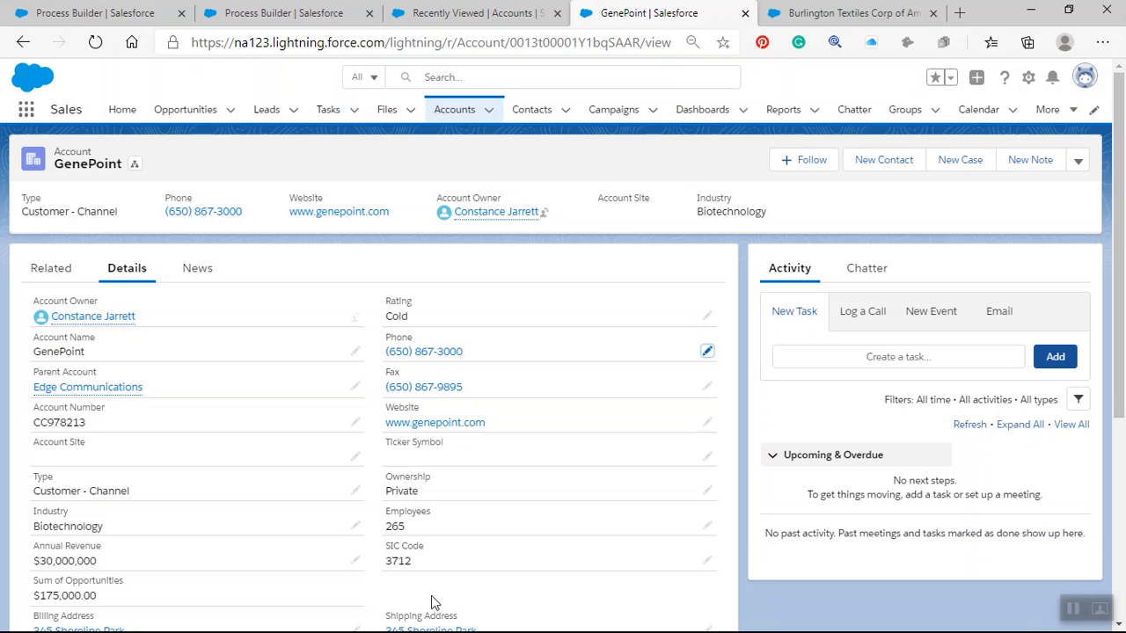
Step: Check GenePoint's billing address, and inspect the Asst. Phone field in its related contact's details
scroll(352, 369, down, 3)
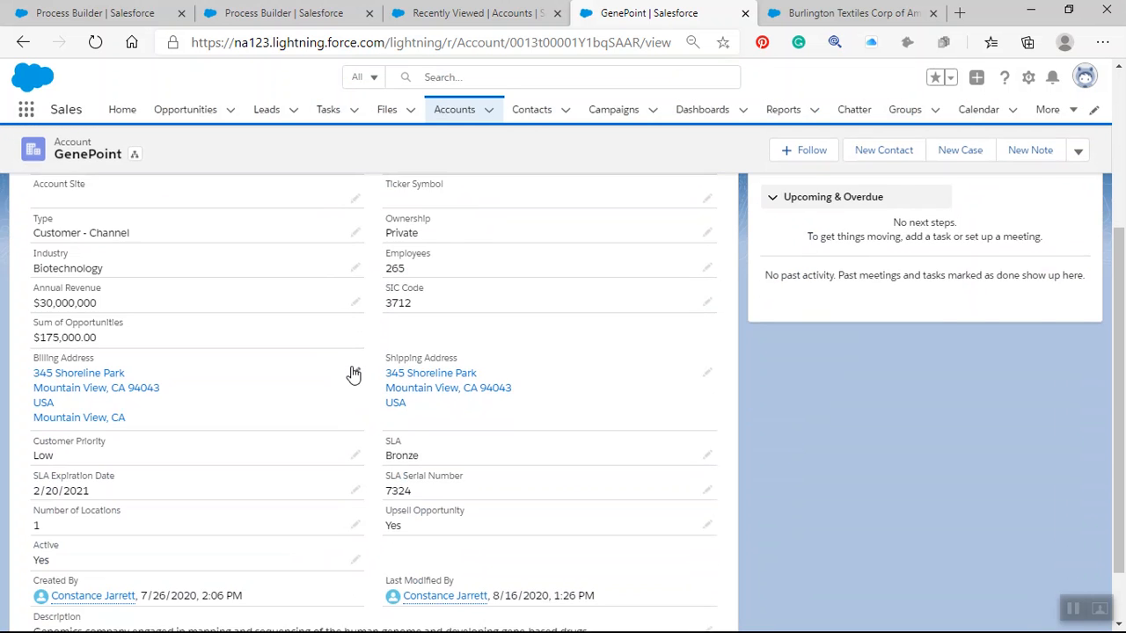
scroll(352, 374, up, 3)
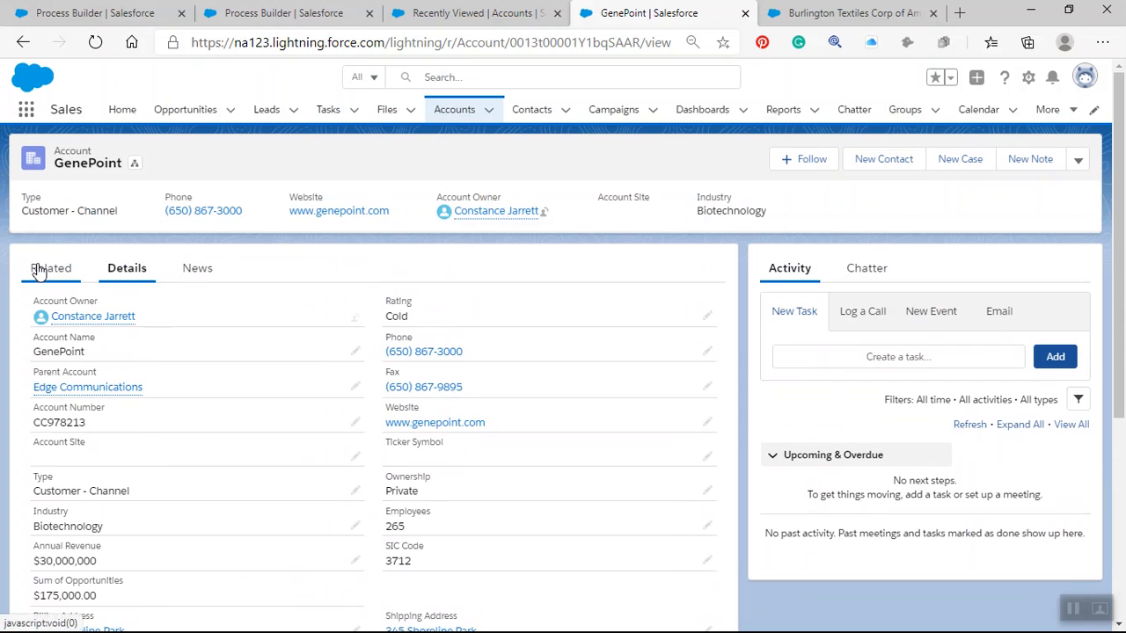
click(44, 271)
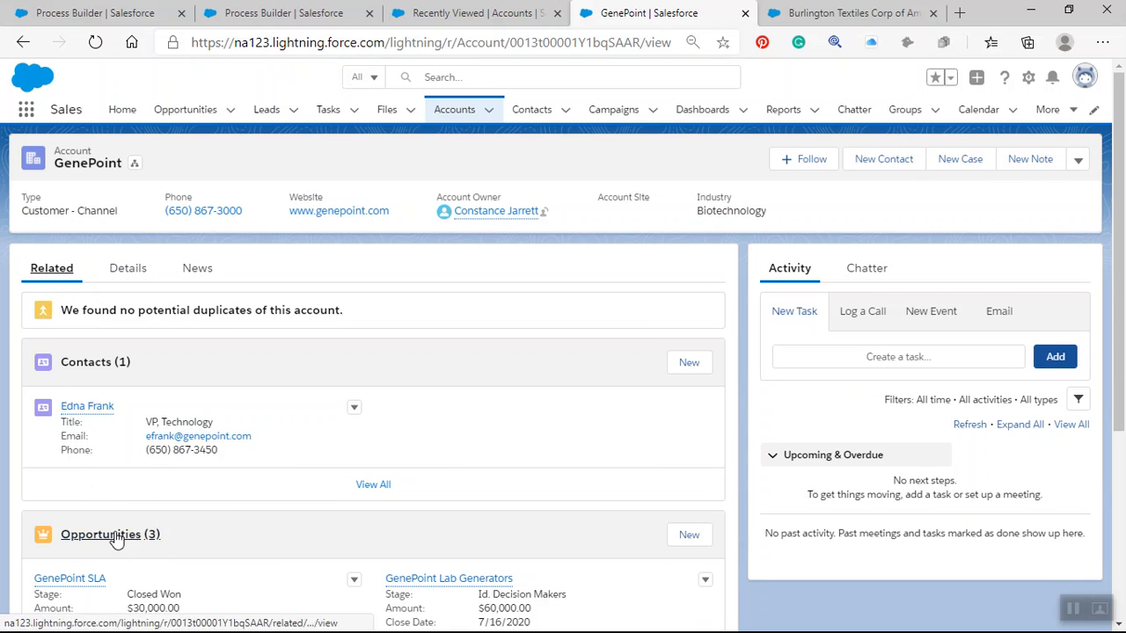
scroll(176, 493, down, 2)
mouse_move(58, 415)
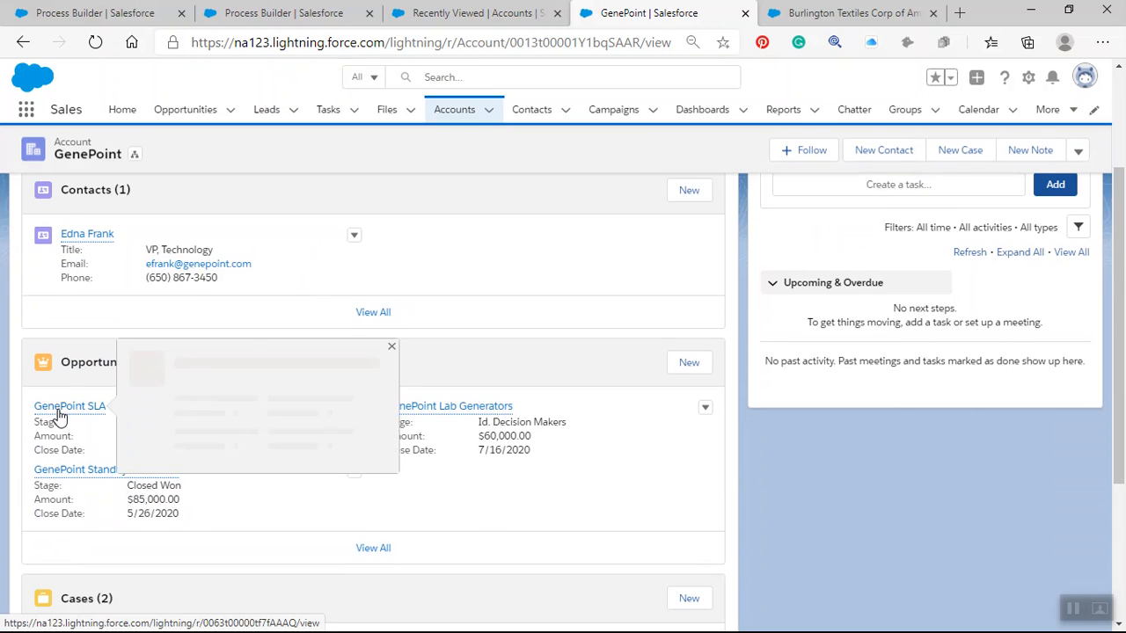
click(88, 242)
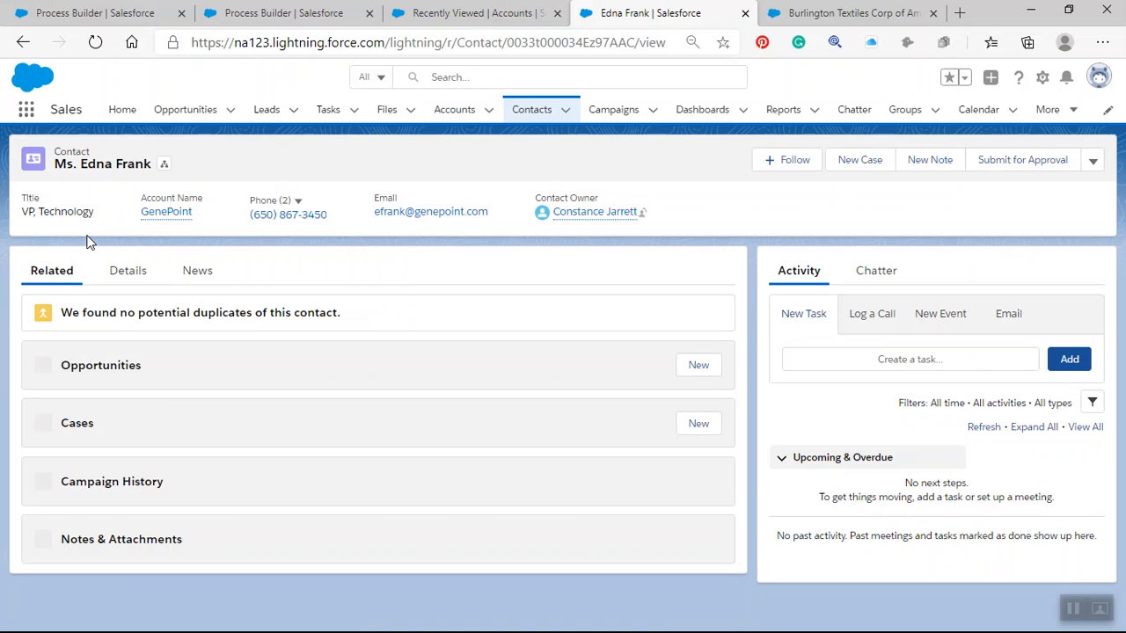
scroll(416, 350, down, 3)
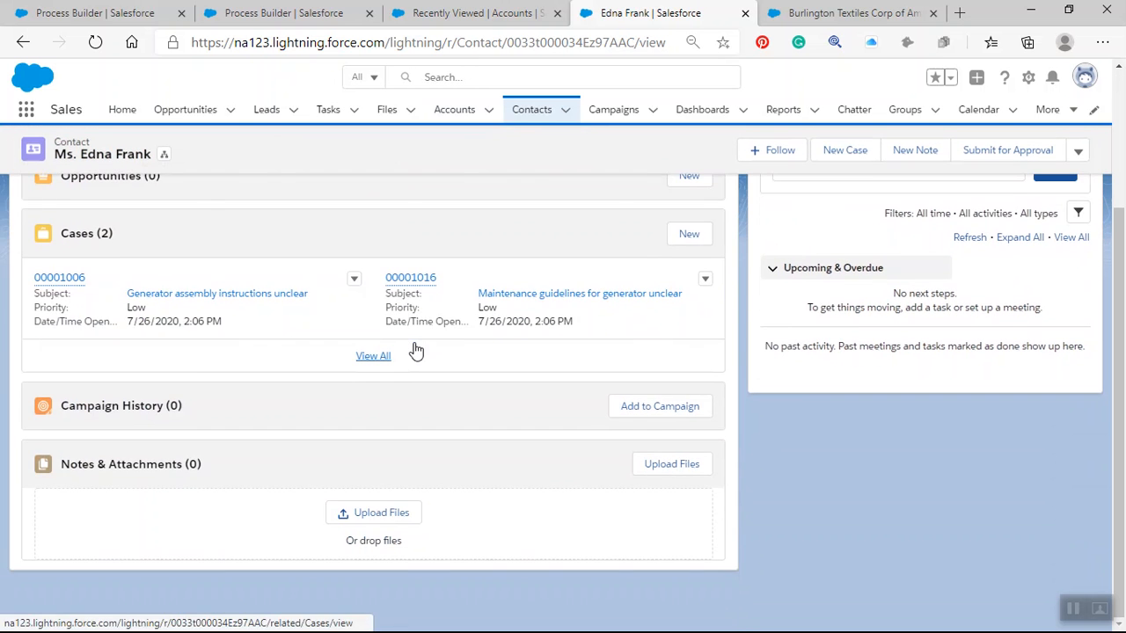
scroll(417, 350, up, 3)
click(128, 273)
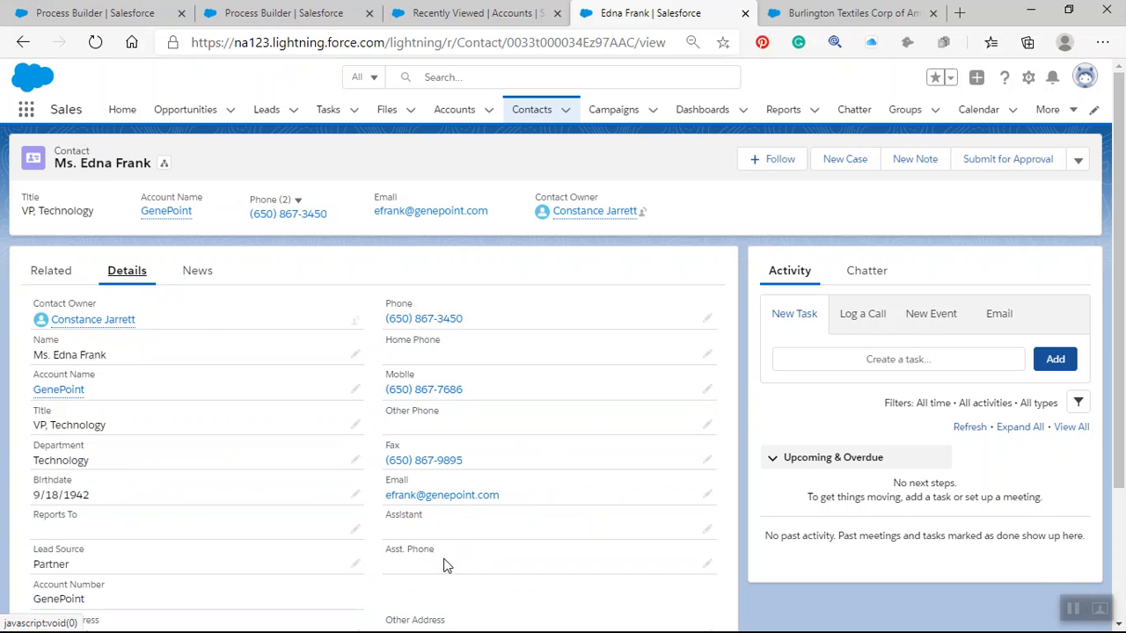
Step: Examine the Burlington Textiles Corp of America account's phone, Active status and billing address fields, including Billing Country, without changing them
click(855, 15)
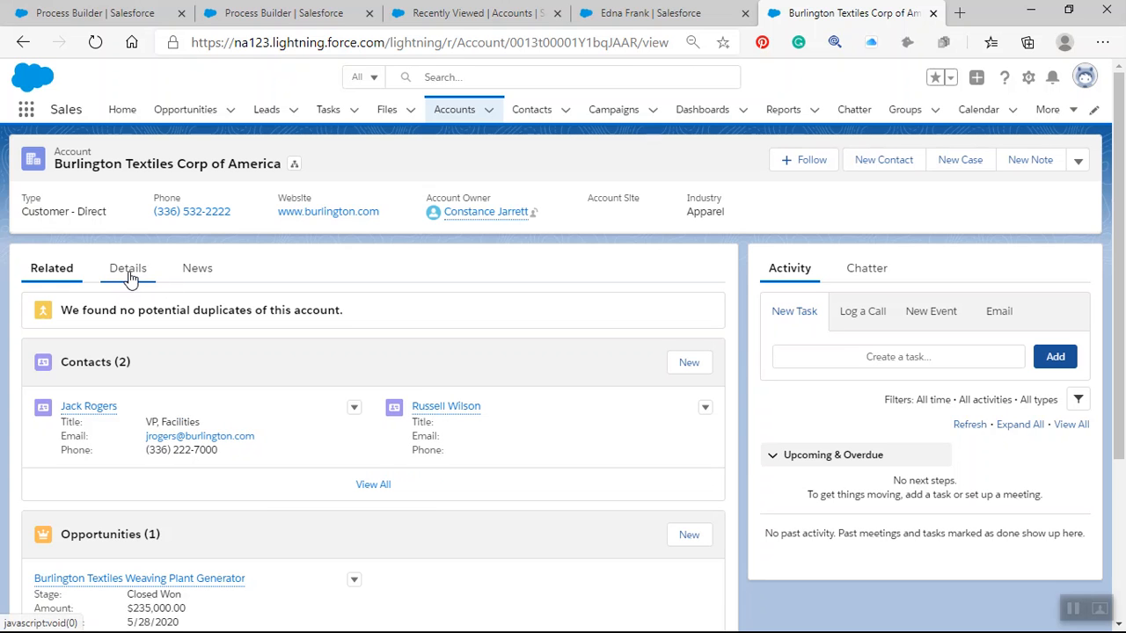
click(128, 275)
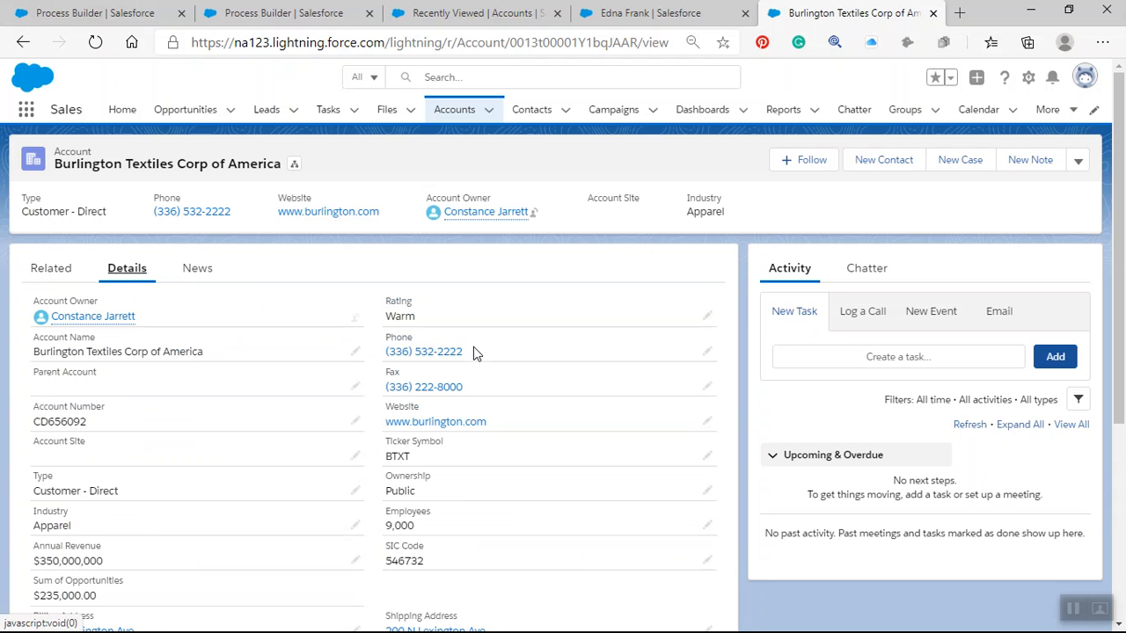
scroll(387, 343, down, 4)
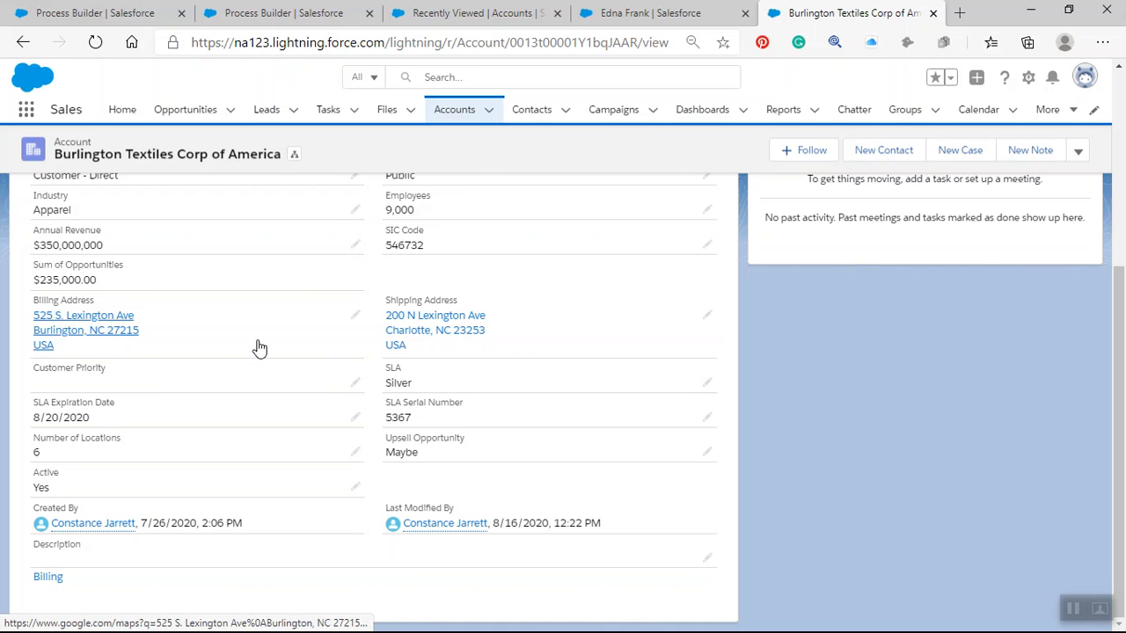
click(356, 319)
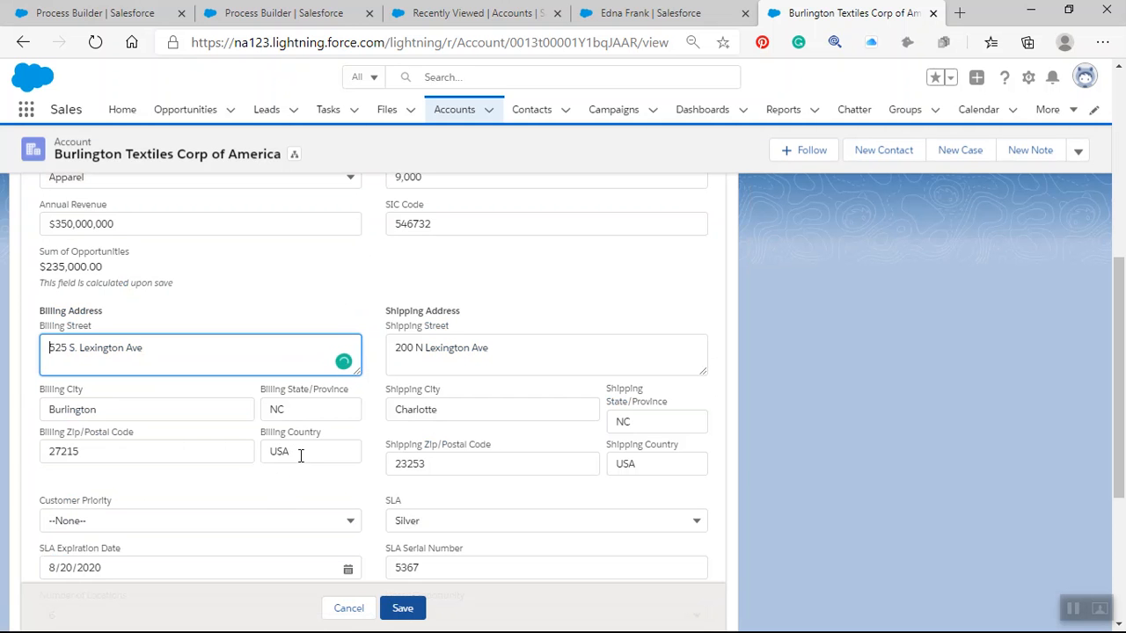
click(350, 609)
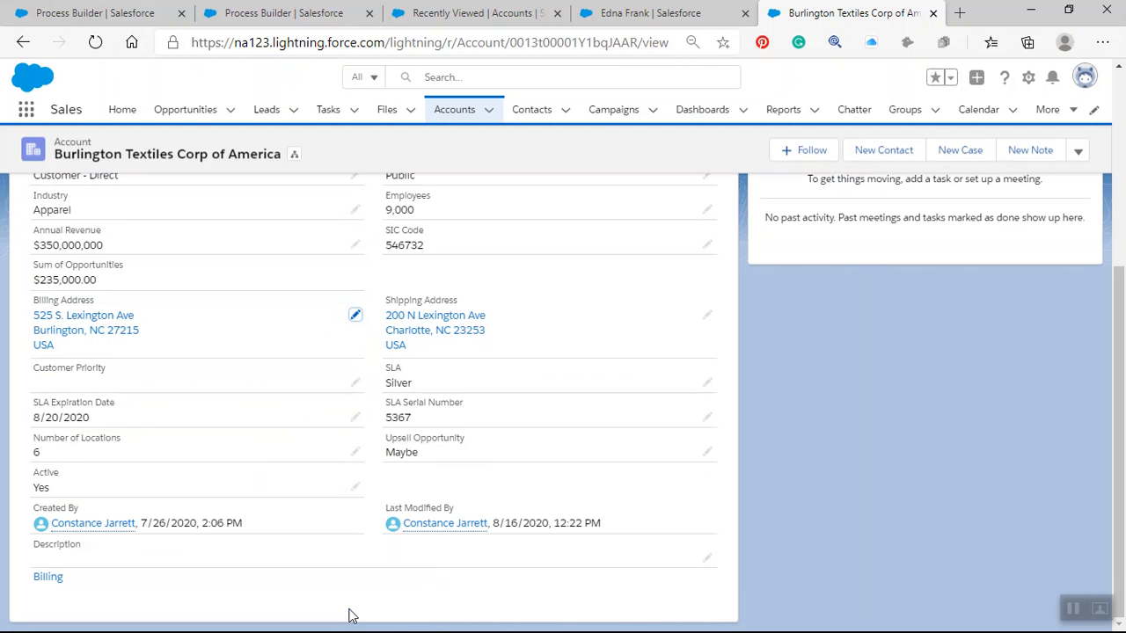
scroll(247, 458, up, 4)
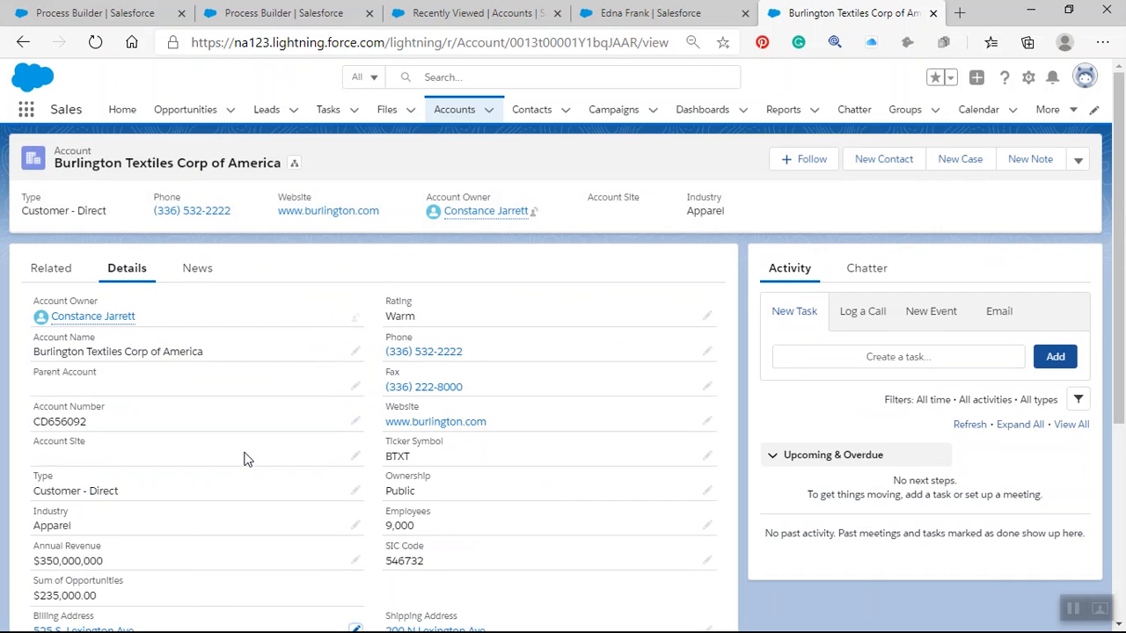
Step: Open the details of Burlington Textiles' related contact with the VP, Facilities title and check the current Asst. Phone field
click(56, 275)
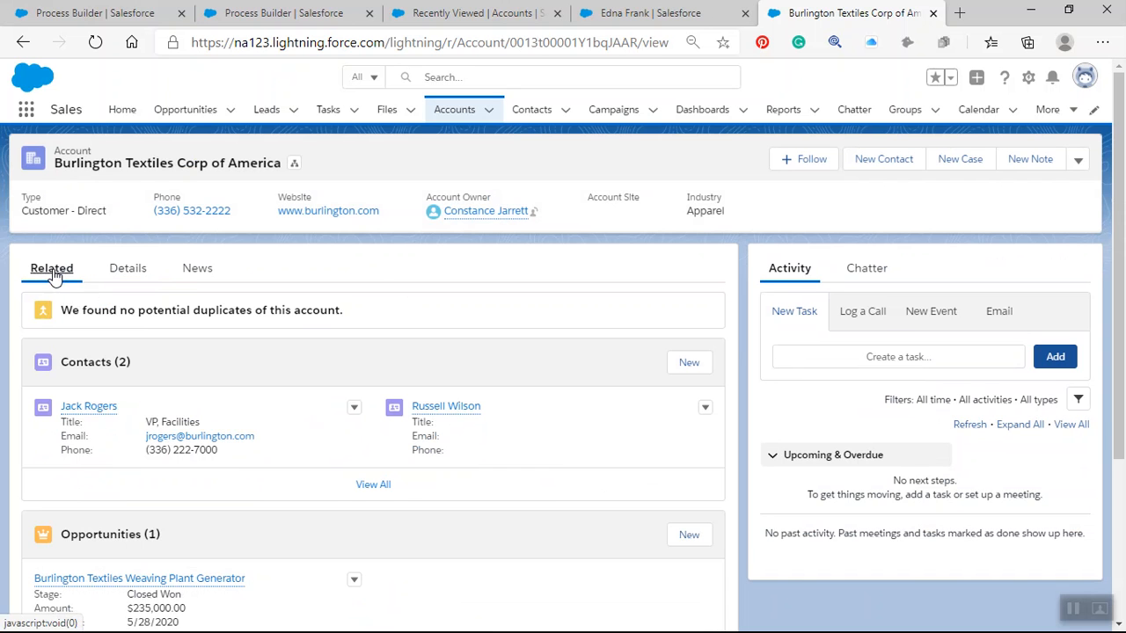
click(101, 406)
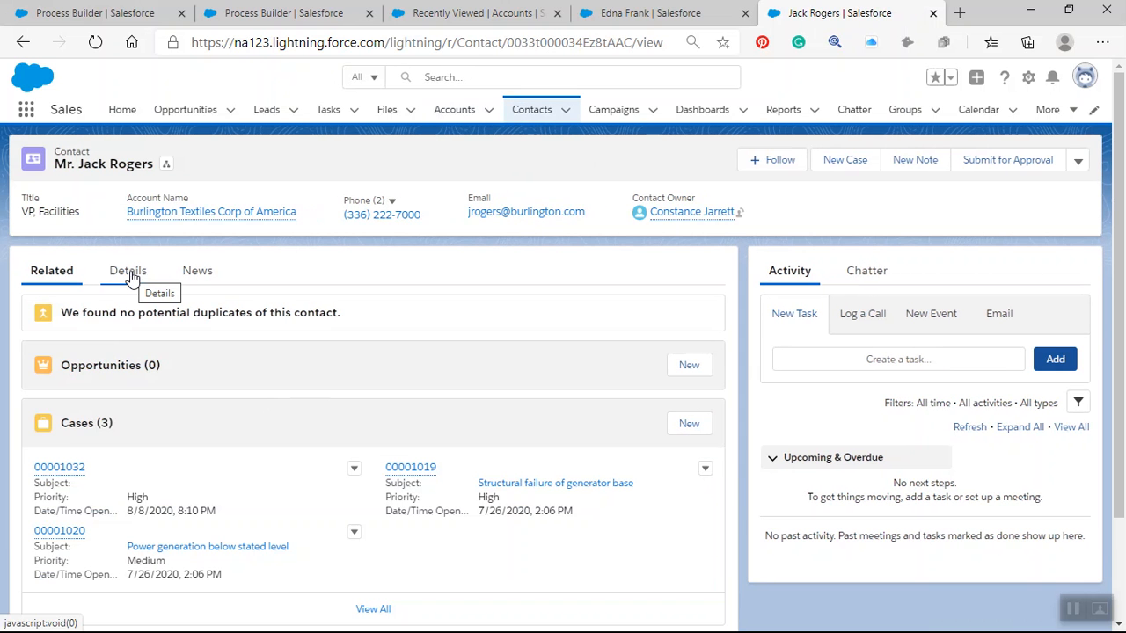
click(129, 273)
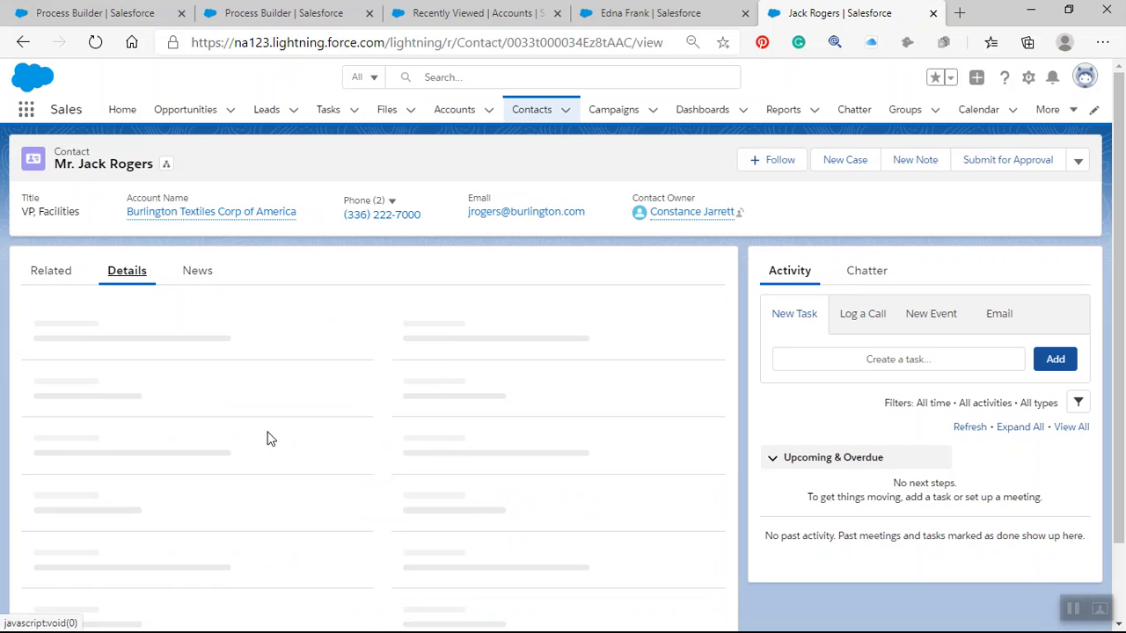
scroll(484, 410, down, 2)
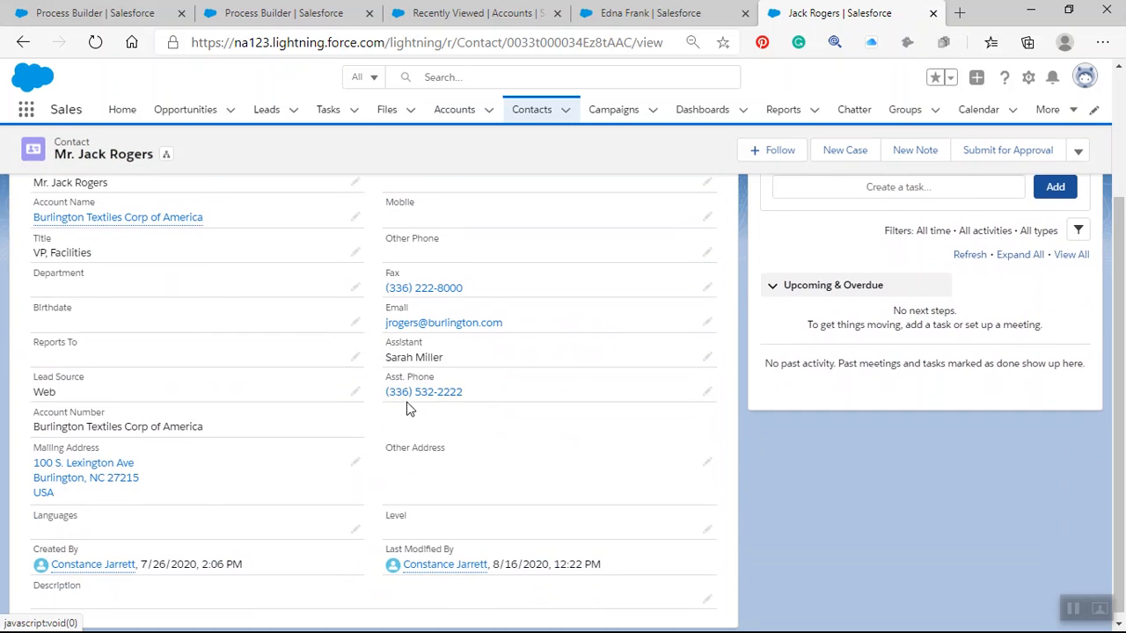
scroll(463, 364, up, 1)
scroll(463, 369, up, 1)
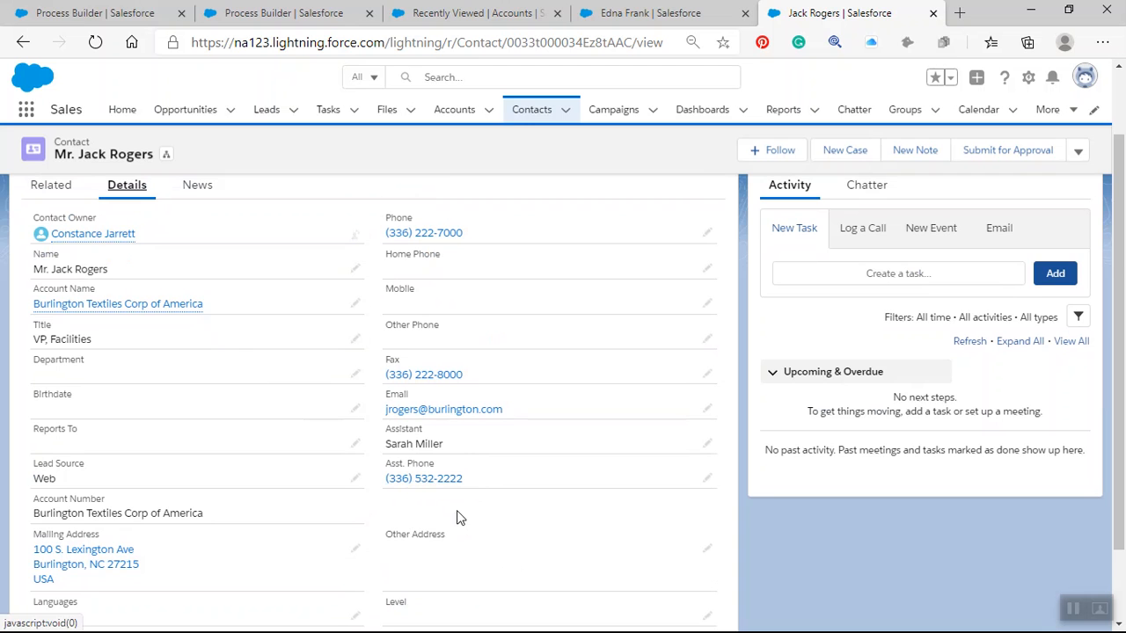
scroll(472, 480, up, 1)
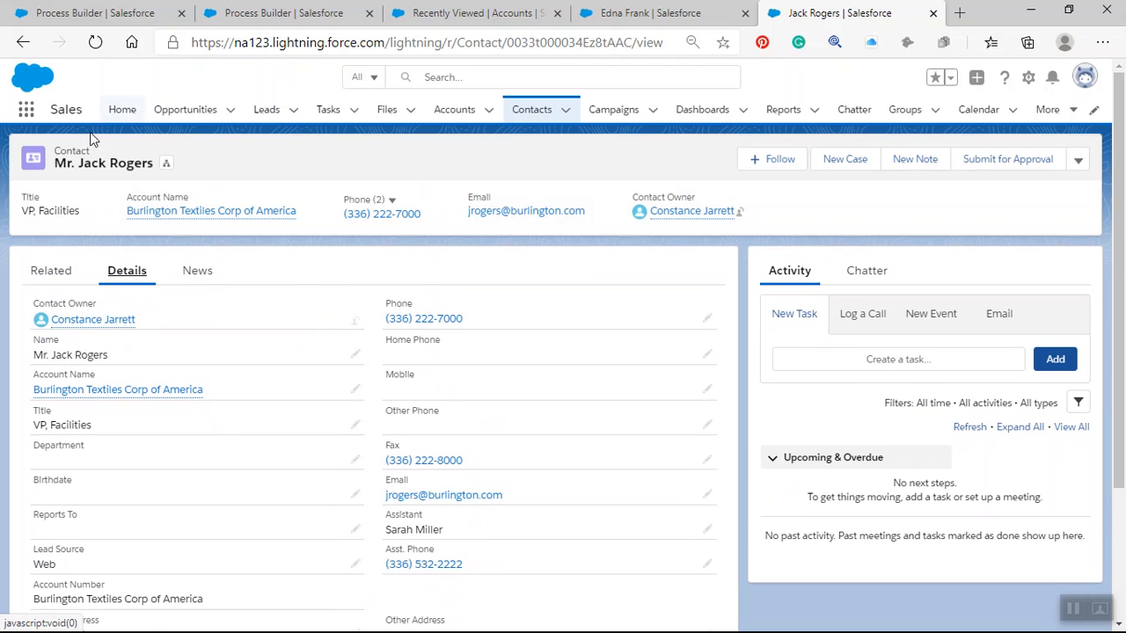
Step: Return to the Burlington Textiles account, replace its phone number with a new one and save the record
click(193, 222)
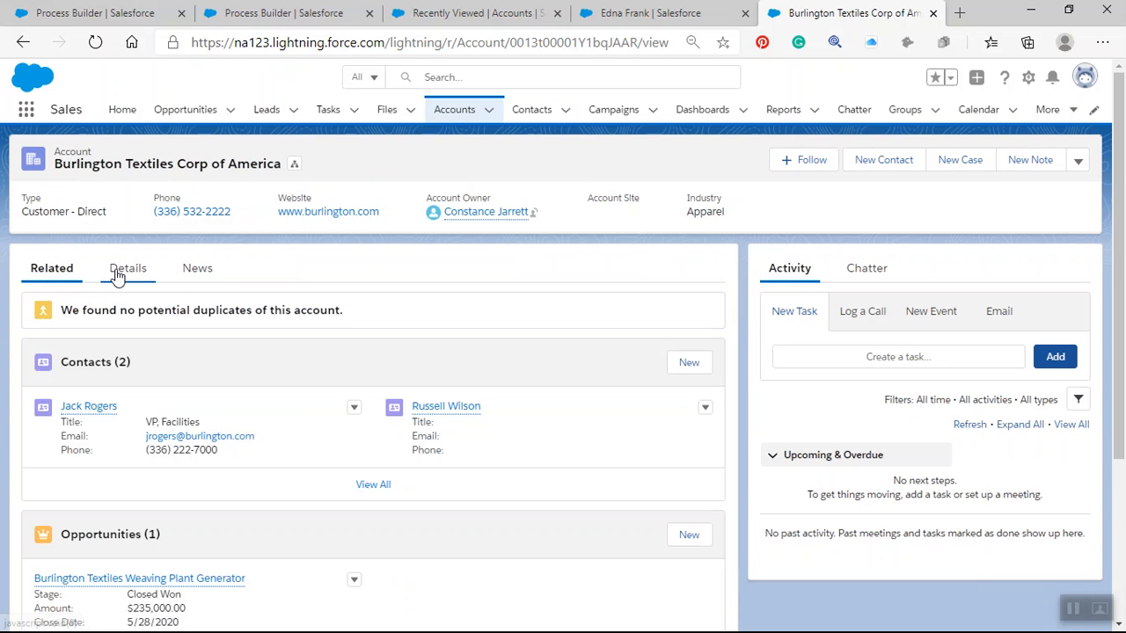
click(117, 276)
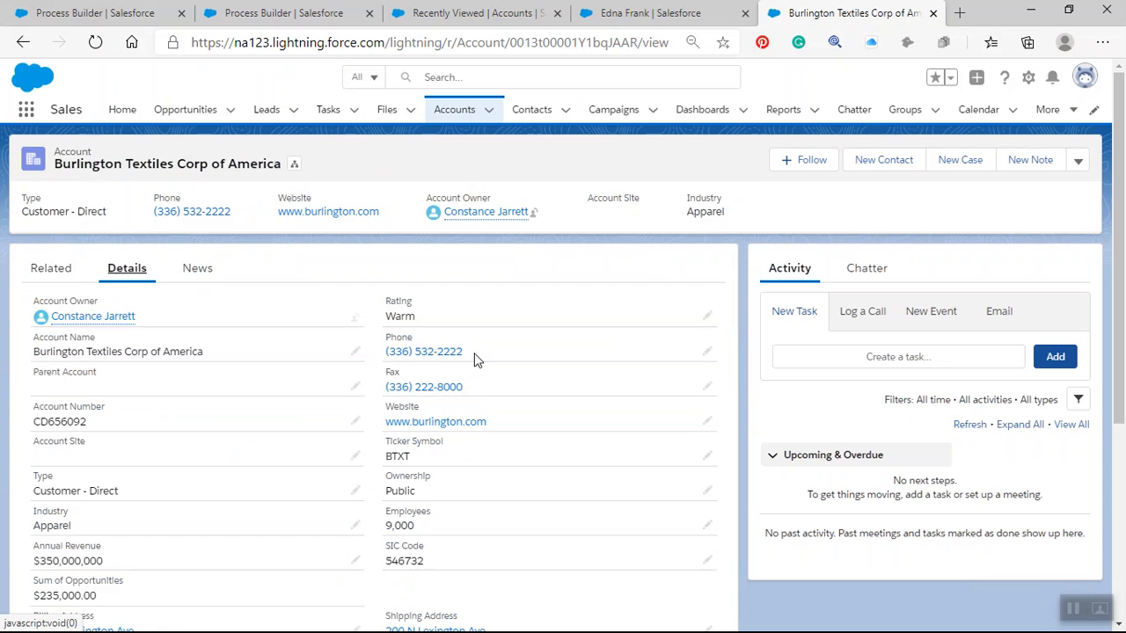
click(706, 353)
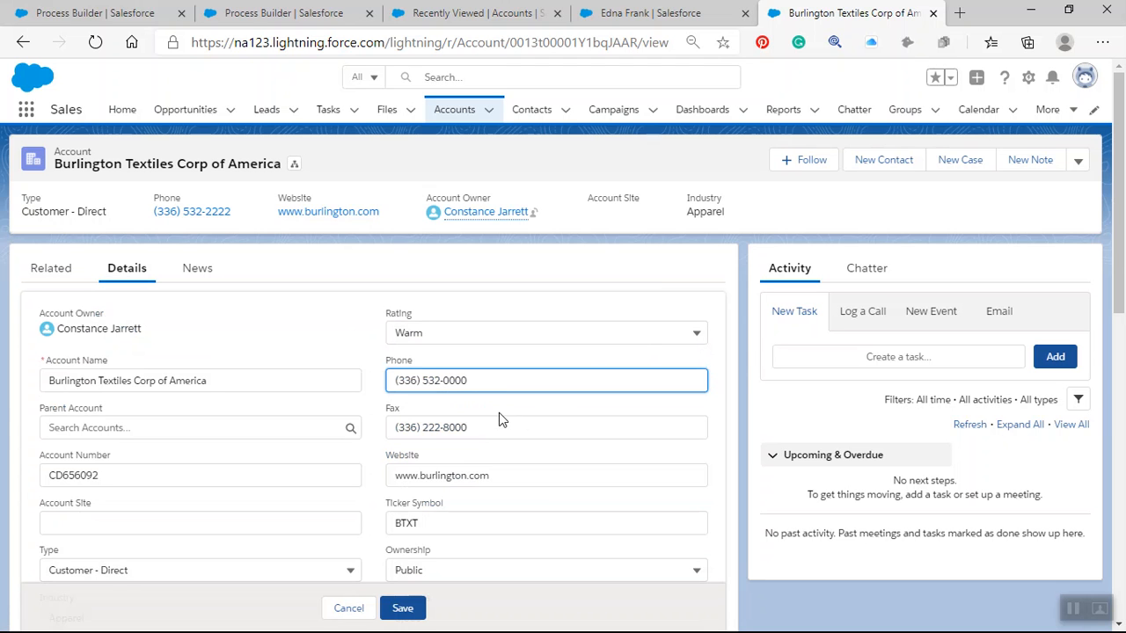
click(408, 611)
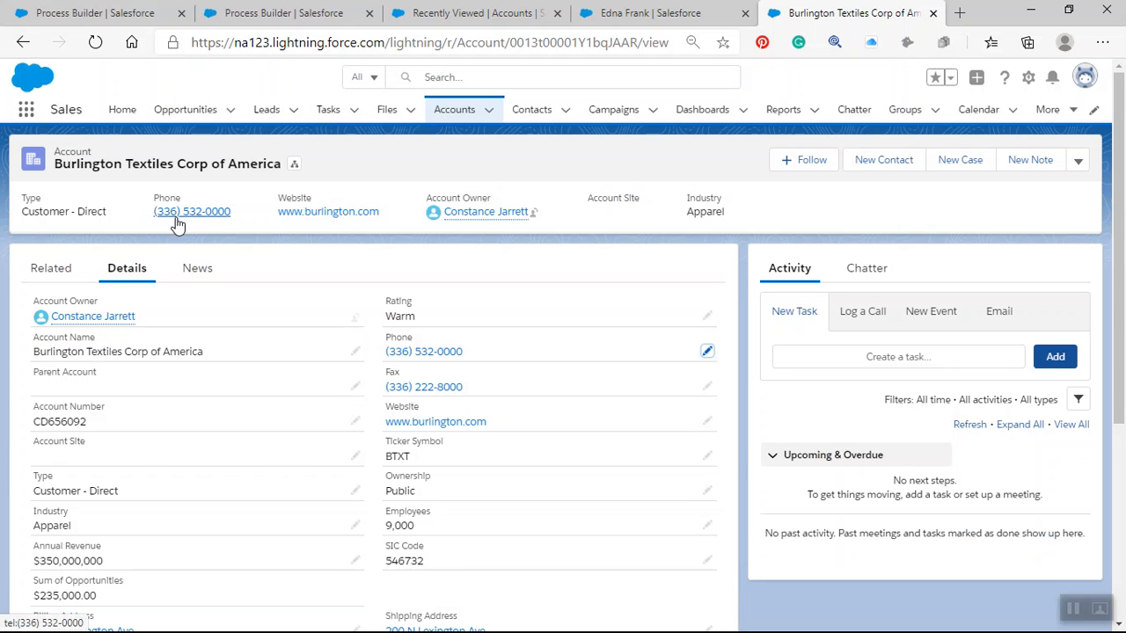
Step: Reopen the VP, Facilities contact's details from the account and compare Asst. Phone with the account's new phone number
click(51, 273)
mouse_move(93, 412)
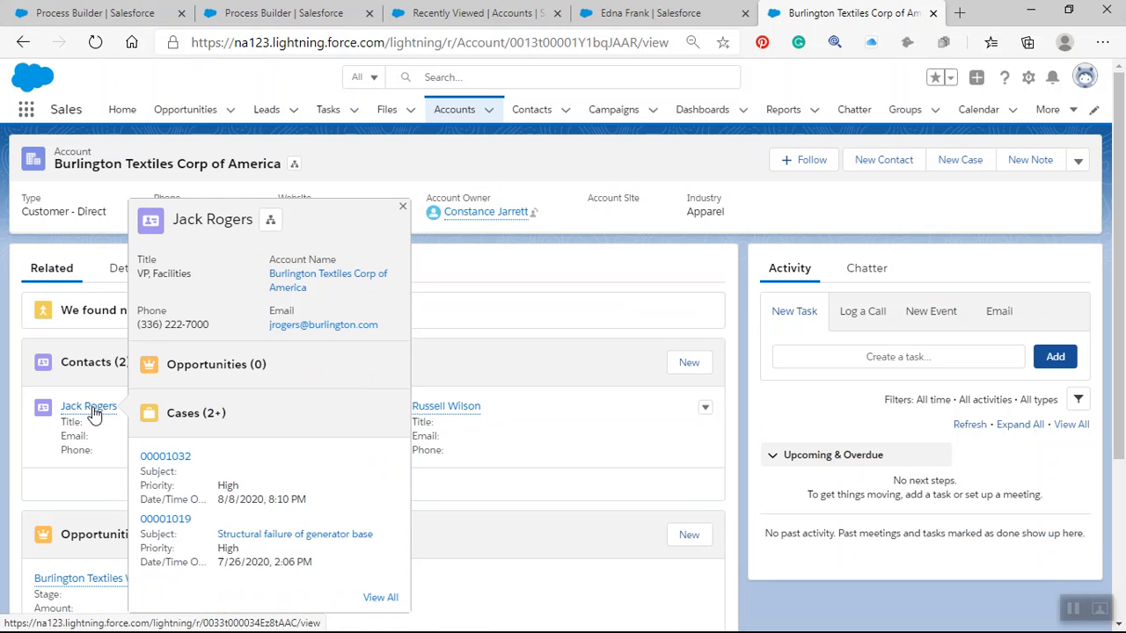
click(93, 413)
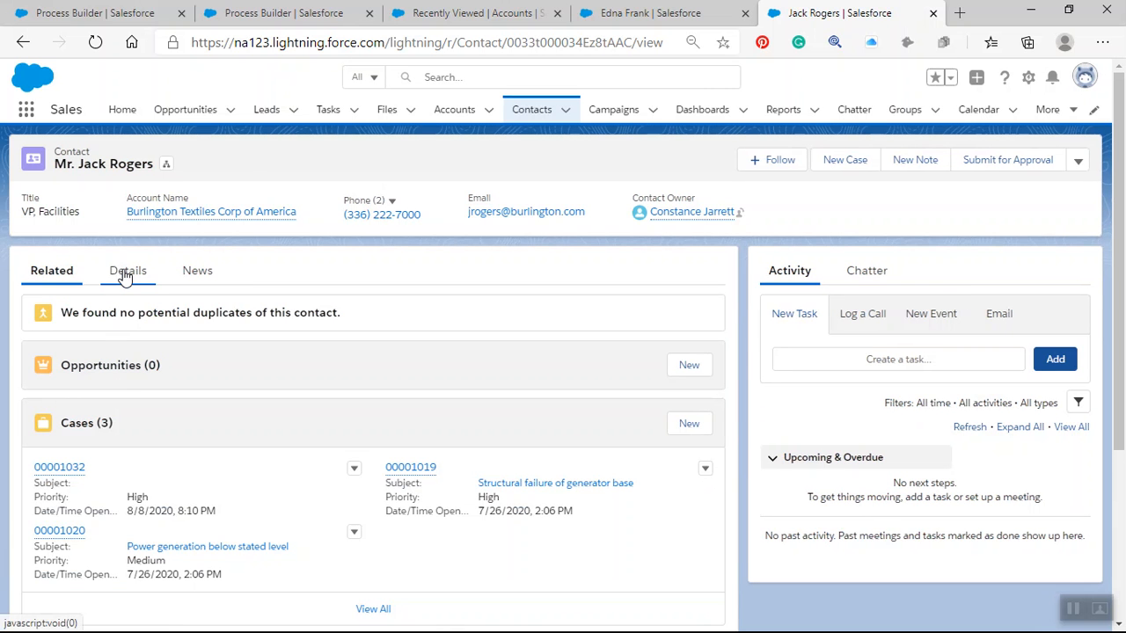
click(126, 274)
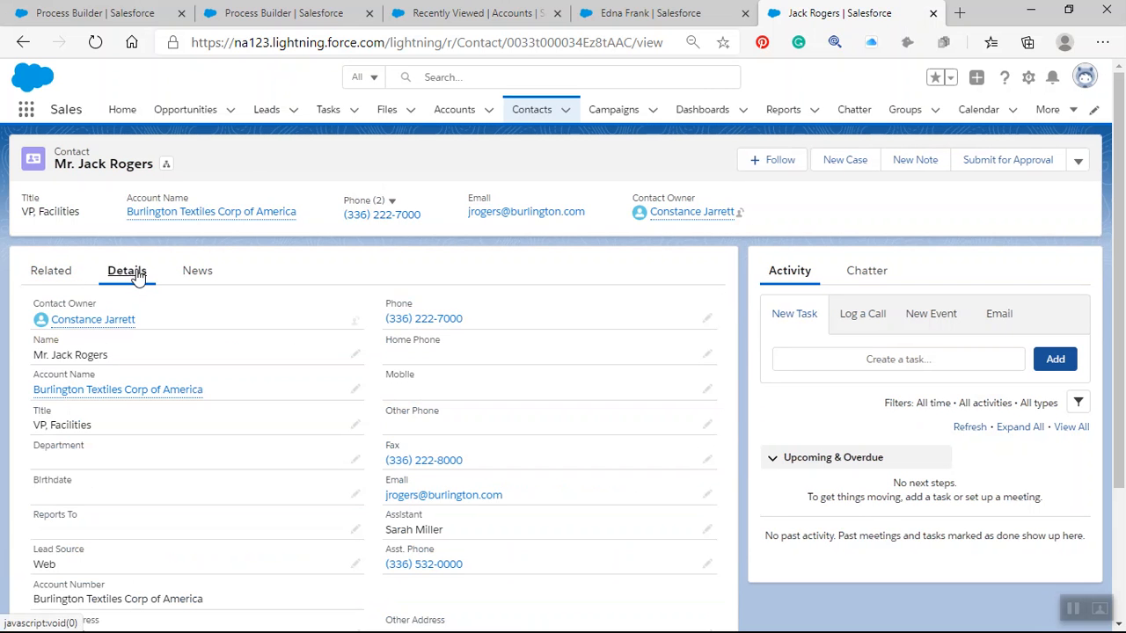
scroll(454, 572, down, 2)
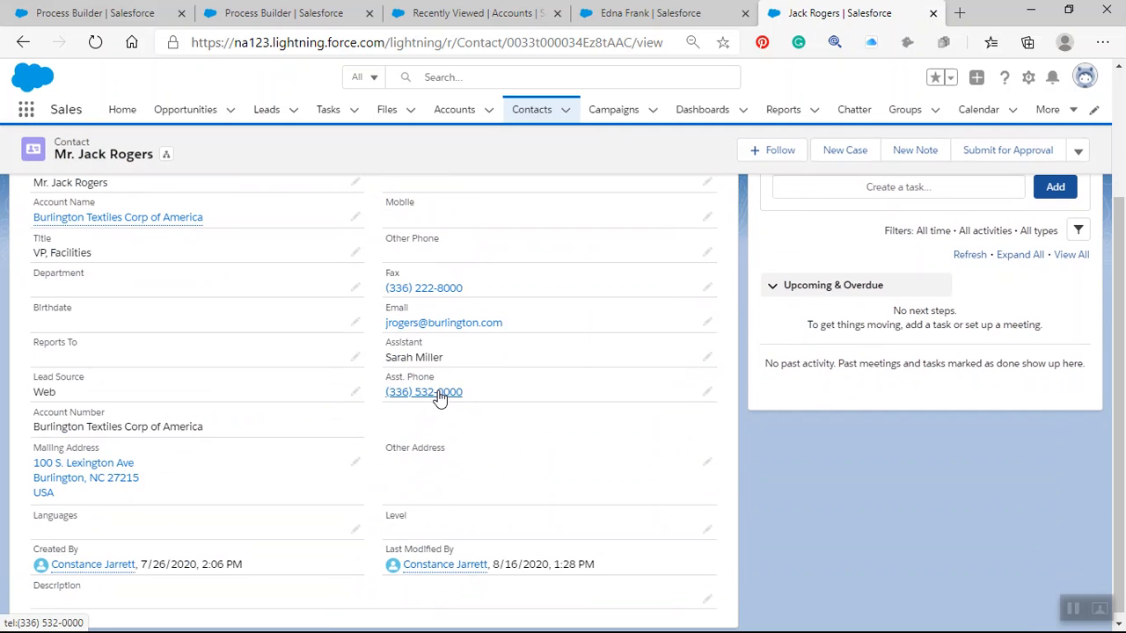
scroll(439, 396, up, 2)
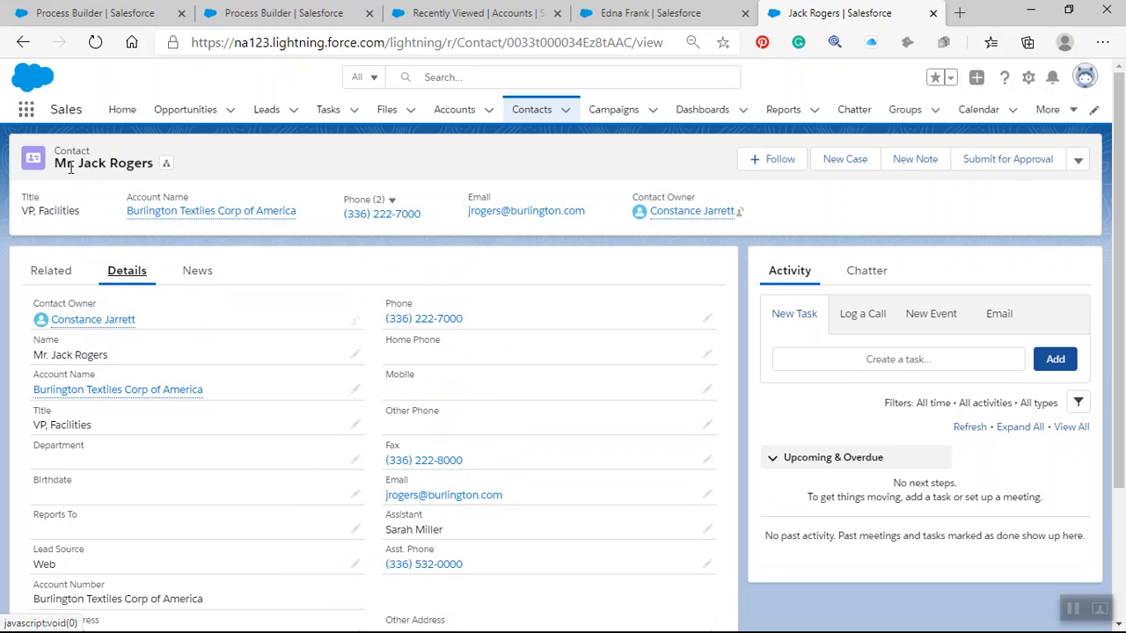
Step: Go back to the Burlington Textiles account and check the Asst. Phone field in its second related contact's details
click(55, 276)
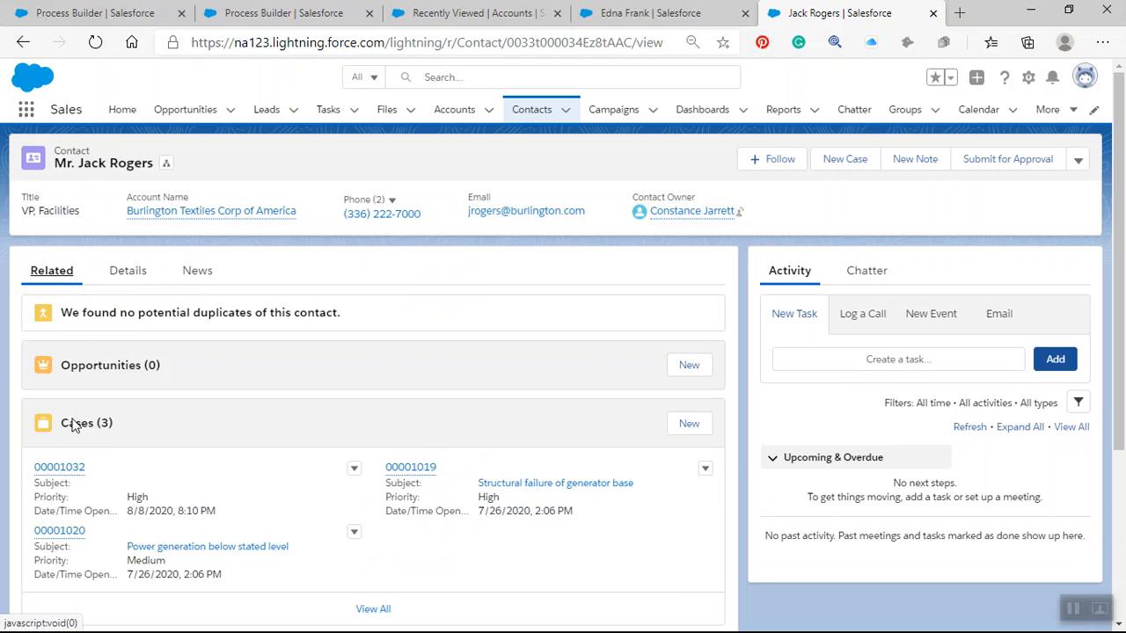
scroll(172, 377, down, 3)
scroll(171, 377, up, 2)
scroll(173, 377, up, 2)
click(445, 112)
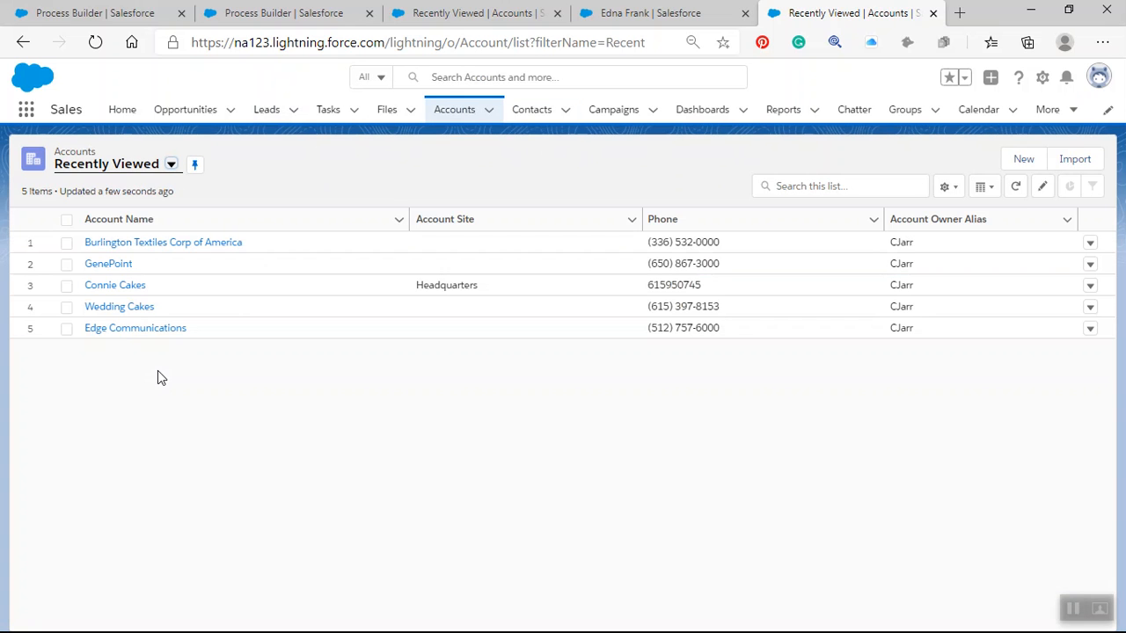
click(125, 244)
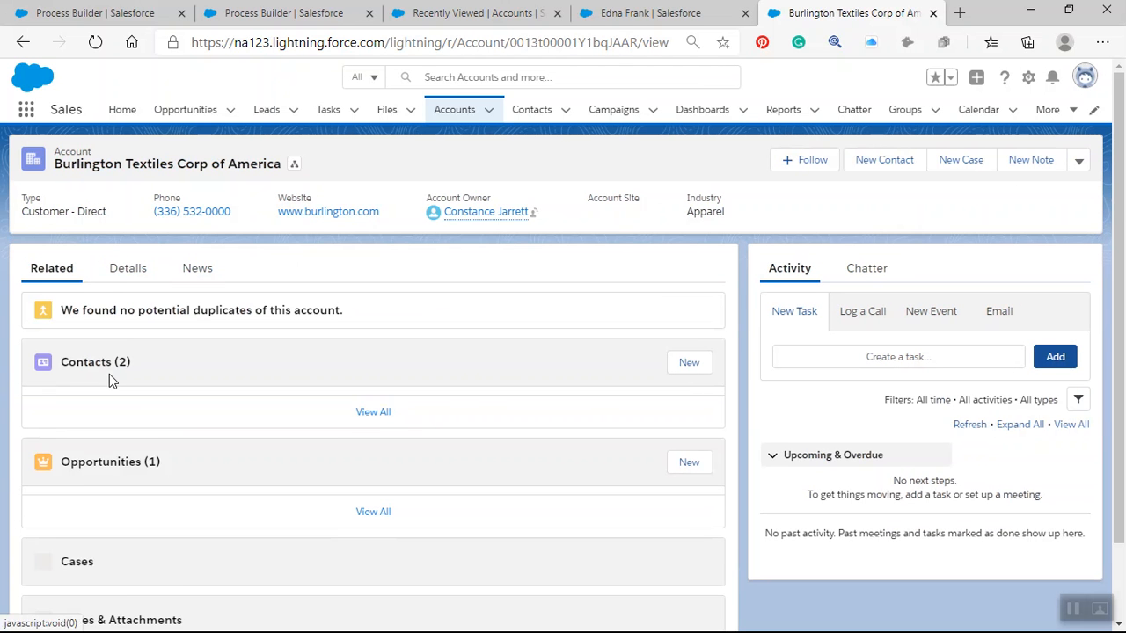
mouse_move(454, 416)
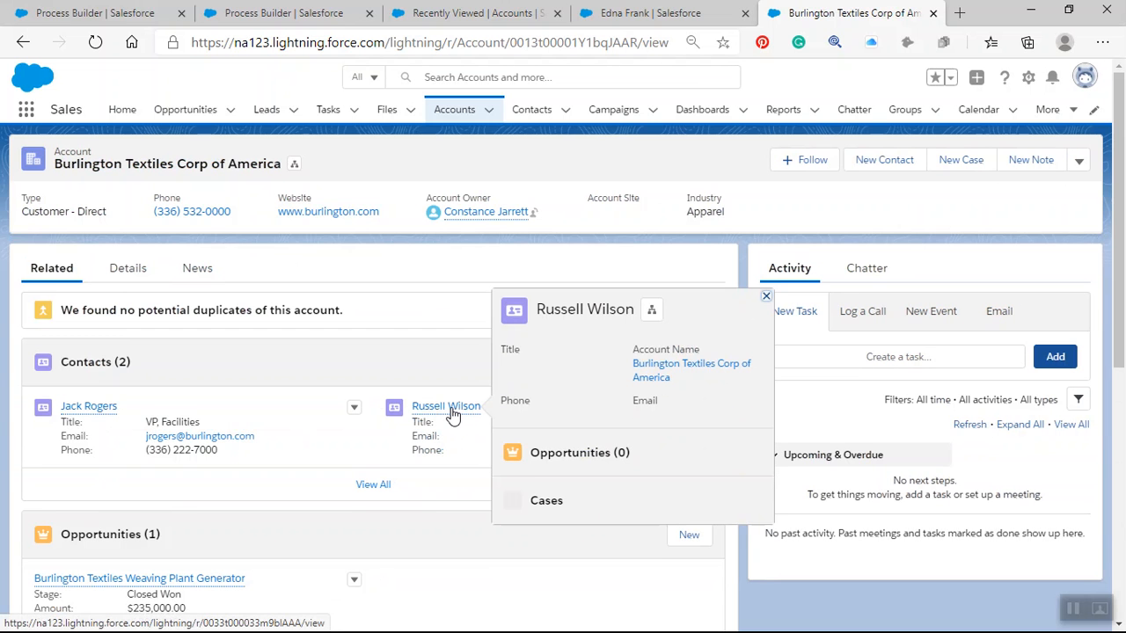
click(452, 413)
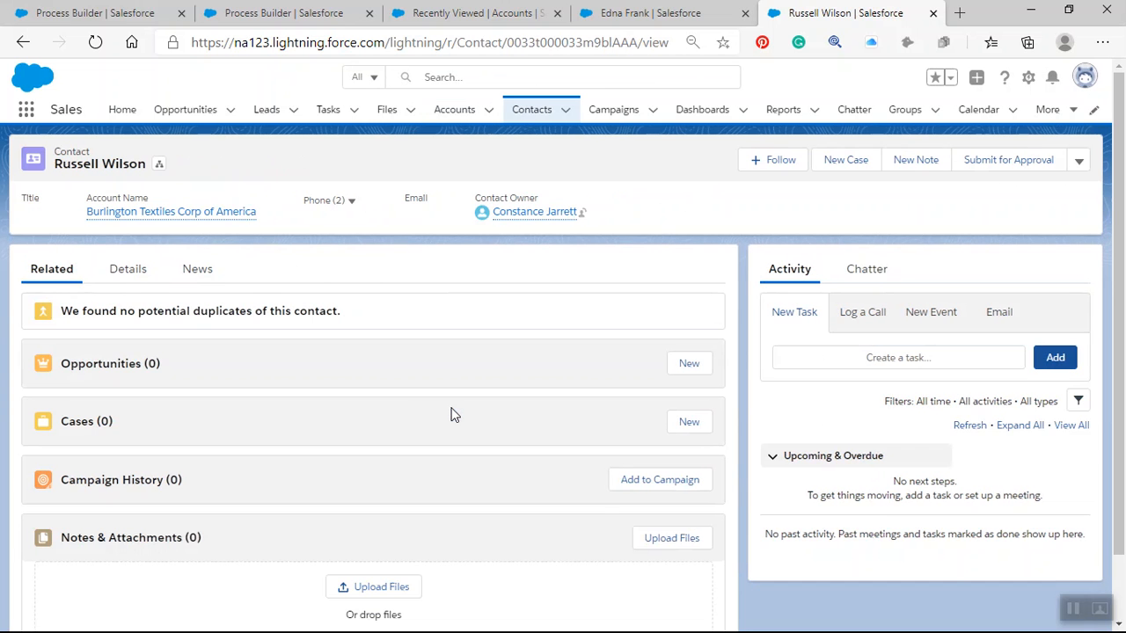
click(132, 273)
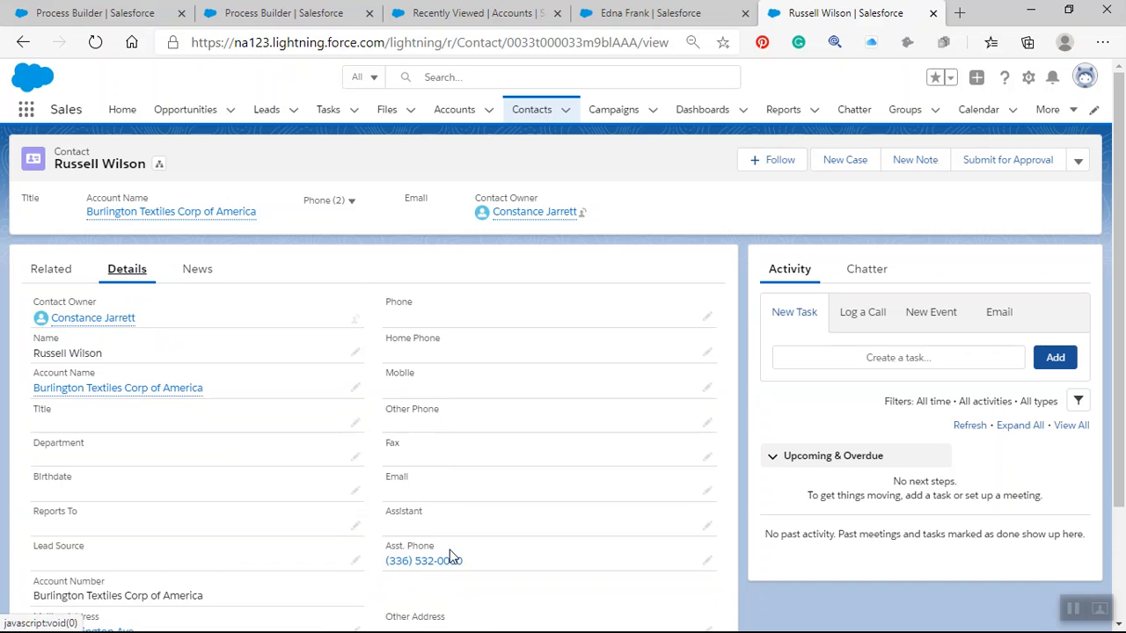
click(50, 269)
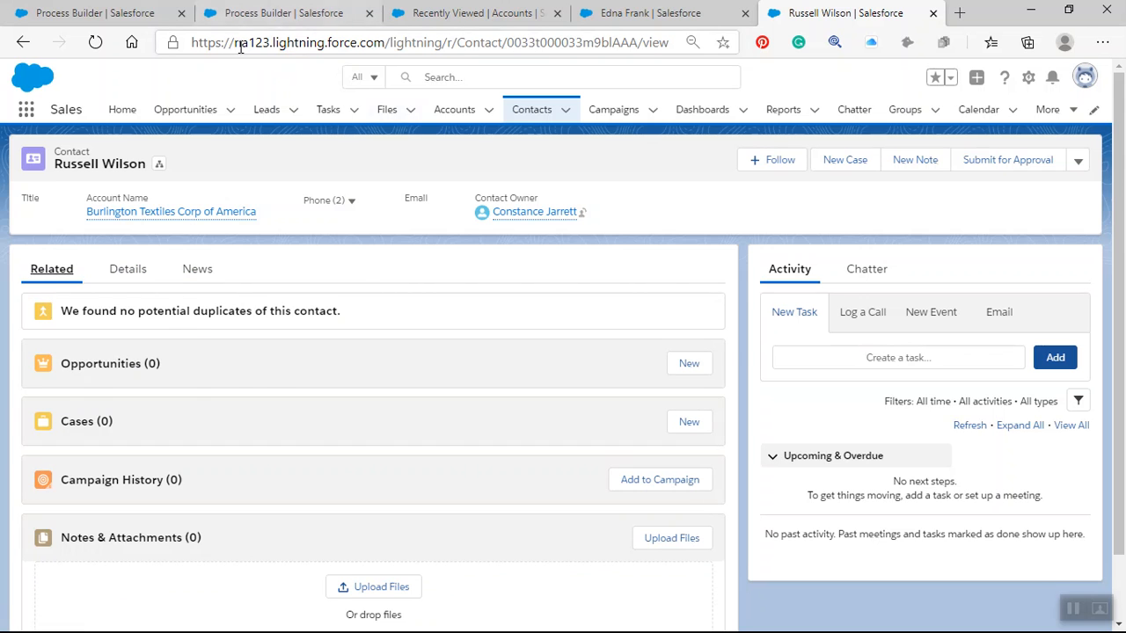
Step: Return to Process Builder, list all processes and review the versions and statuses of Update Contact Asst Phone Field
click(107, 18)
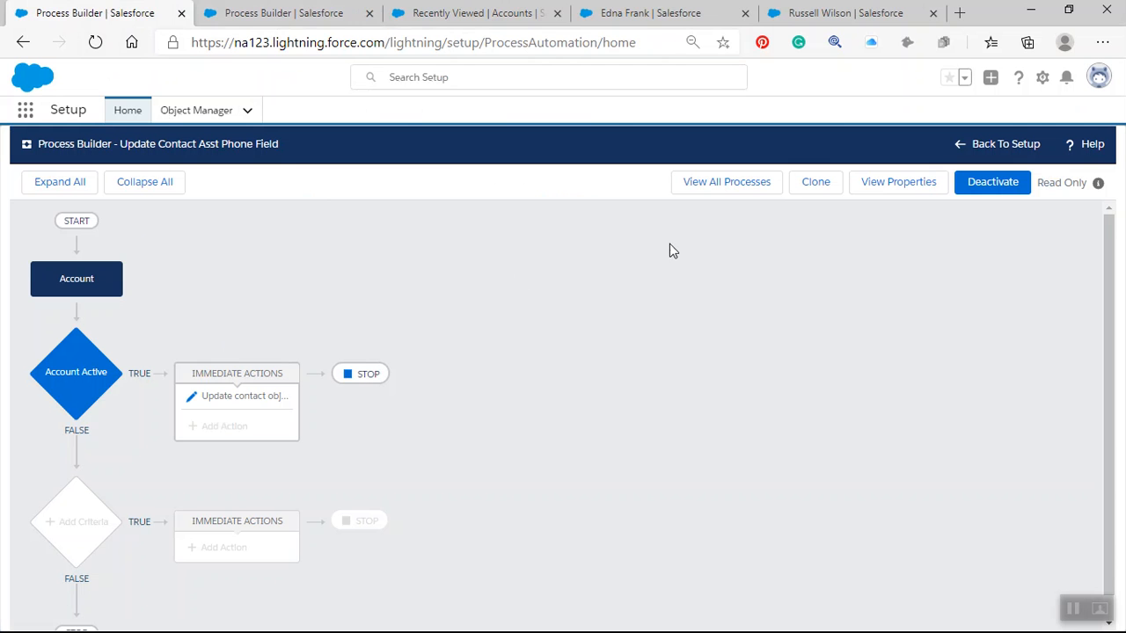
click(730, 183)
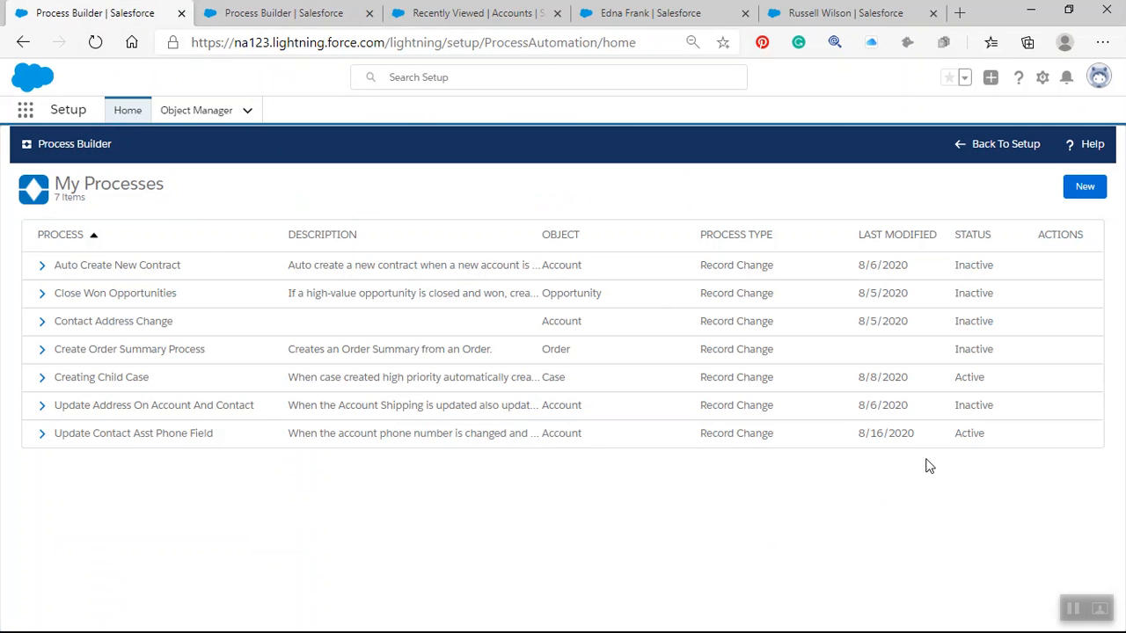
click(43, 434)
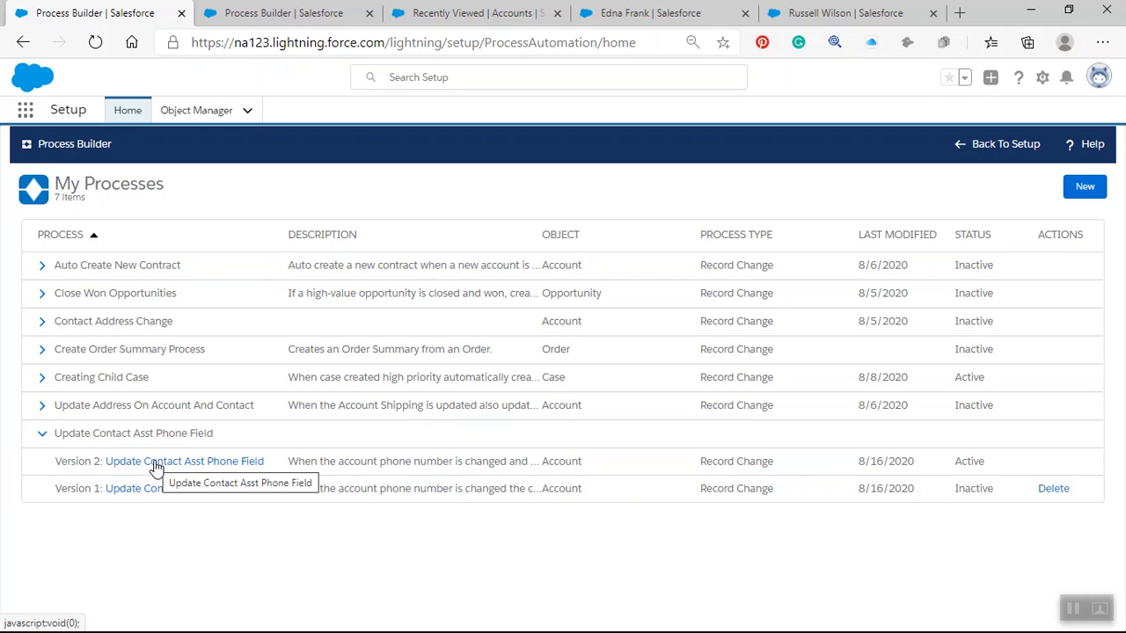
click(46, 437)
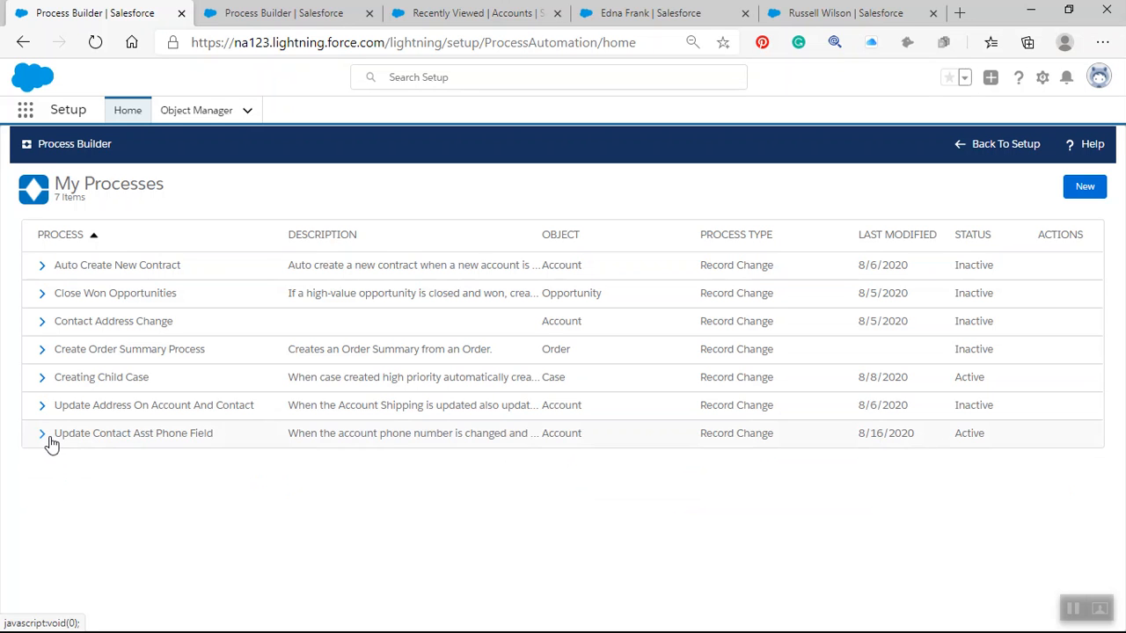
Step: Open the App Launcher from Setup
click(27, 112)
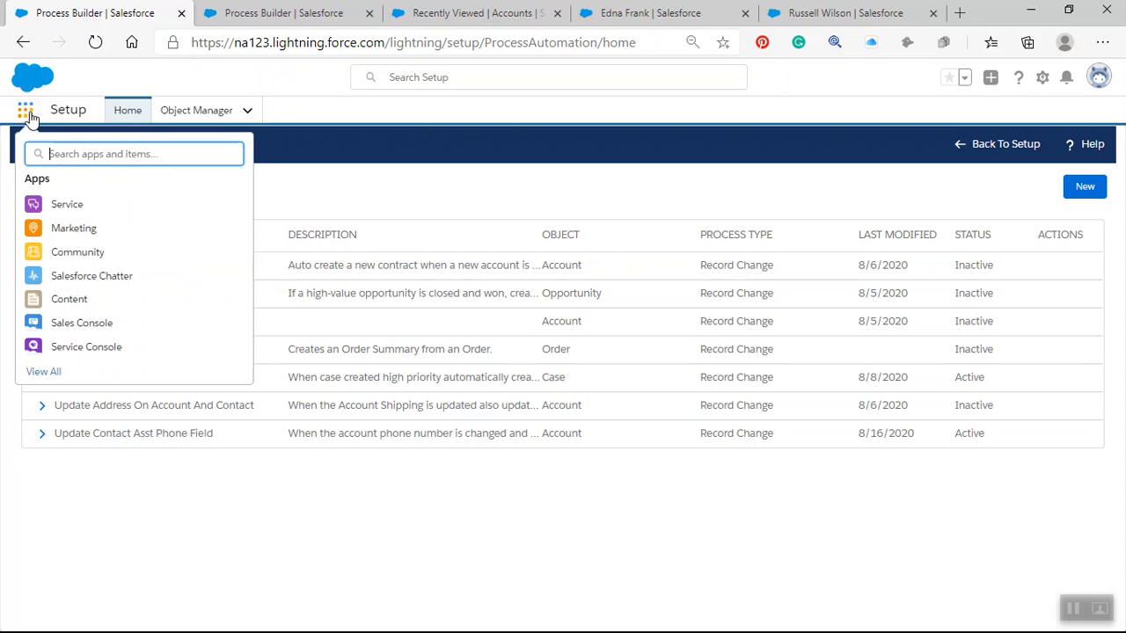